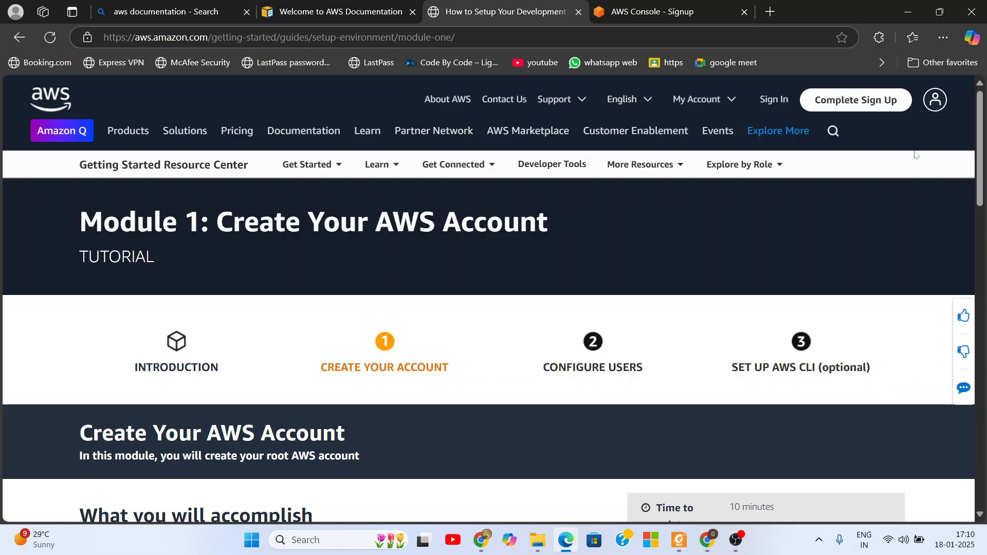
# - Expand the "Select email, account name, and password" section of the Create Your AWS Account guide and review its instructions
pyautogui.moveTo(978, 122); pyautogui.dragTo(981, 253)
pyautogui.click(219, 232)
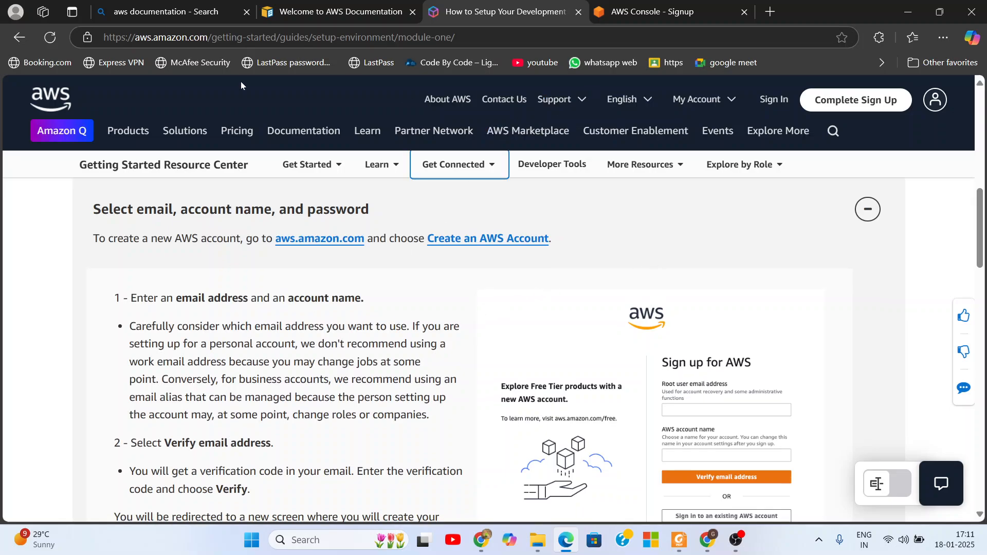
pyautogui.click(187, 13)
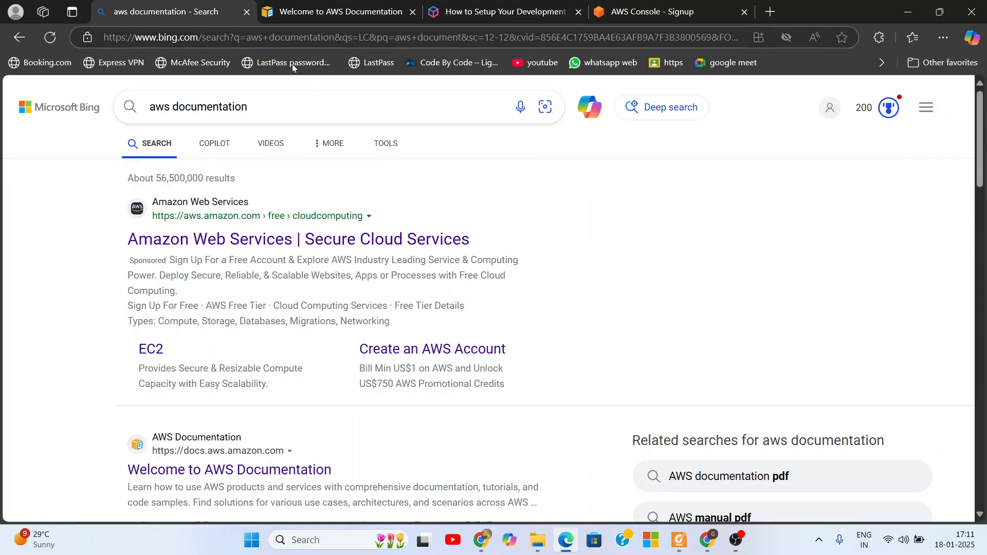
pyautogui.click(332, 19)
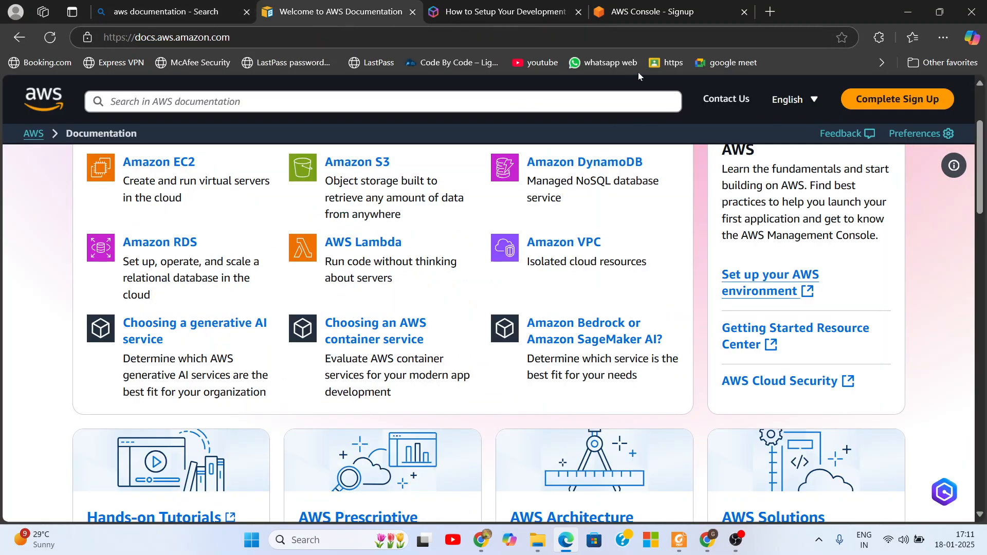
pyautogui.click(507, 16)
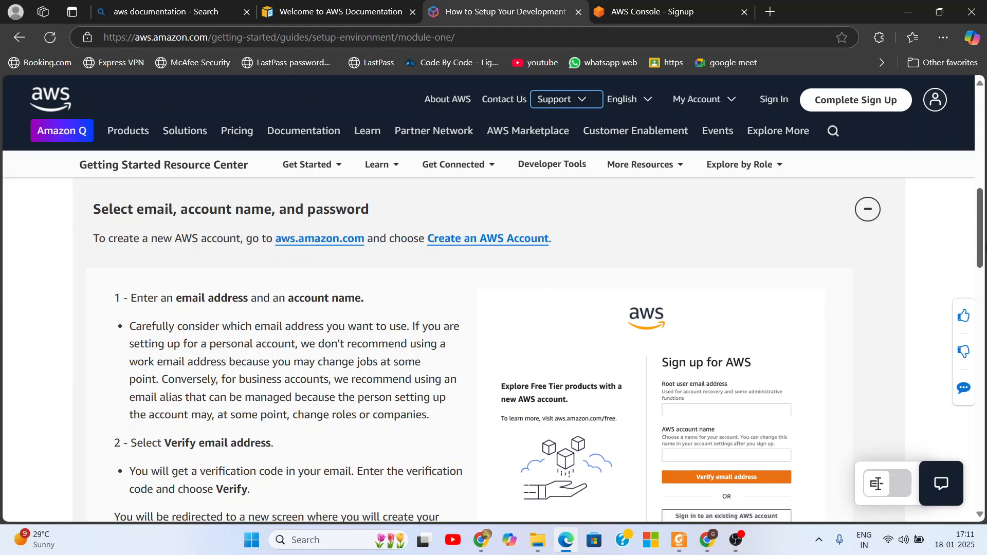
pyautogui.moveTo(979, 235); pyautogui.dragTo(979, 256)
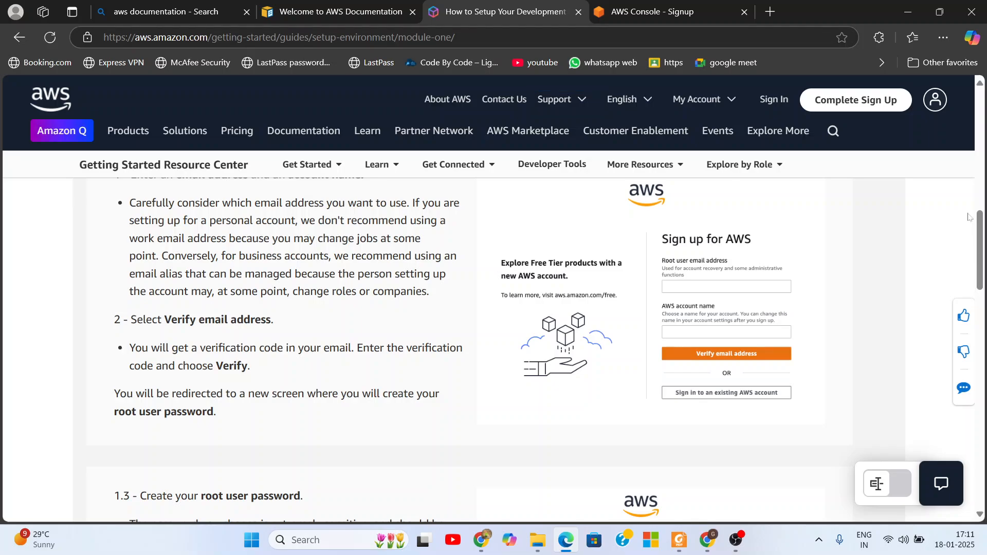
pyautogui.moveTo(980, 257)
pyautogui.mouseDown()
pyautogui.moveTo(983, 154)
pyautogui.moveTo(949, 292)
pyautogui.moveTo(963, 377)
pyautogui.moveTo(967, 273)
pyautogui.moveTo(976, 343)
pyautogui.moveTo(980, 258)
pyautogui.mouseUp()
pyautogui.scroll(-10, 447, 388)
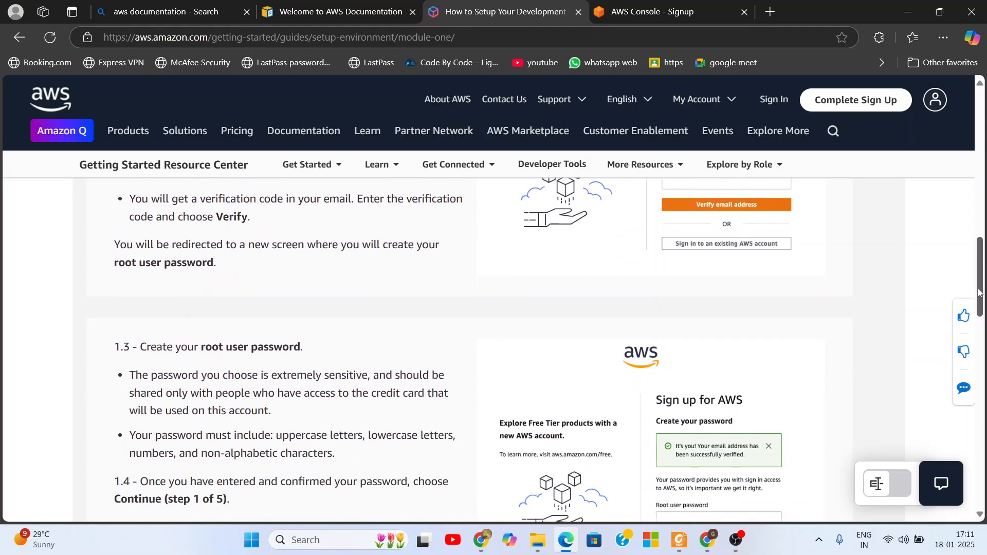
# - Expand the "Add contact information" section of the guide and read through its instructions and sample form
pyautogui.click(203, 307)
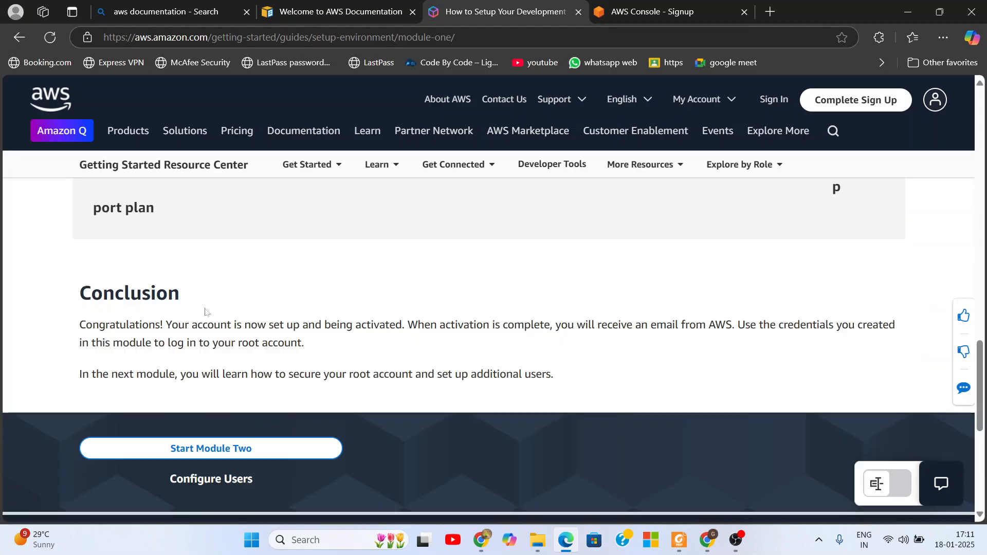
pyautogui.moveTo(983, 244); pyautogui.dragTo(985, 283)
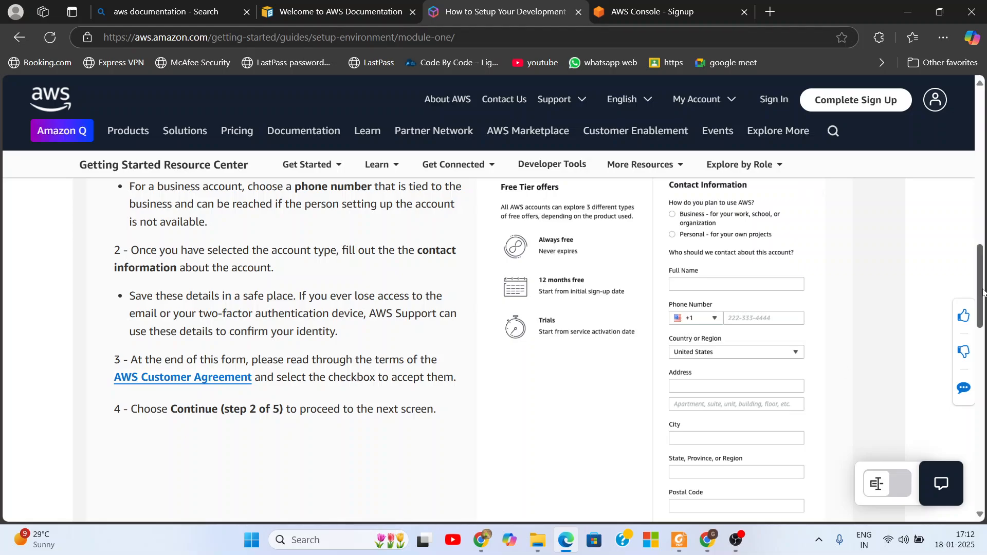
pyautogui.moveTo(983, 288); pyautogui.dragTo(984, 318)
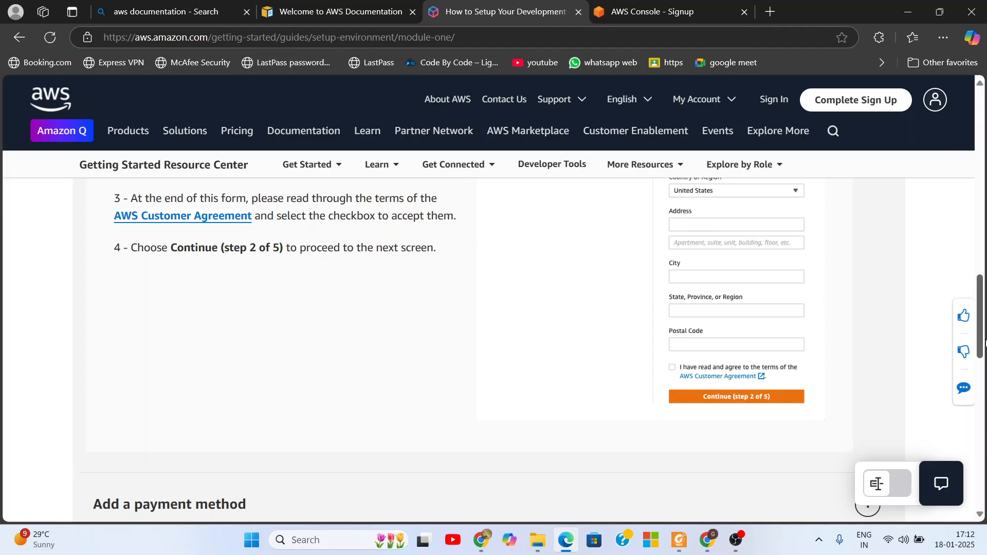
pyautogui.moveTo(979, 315); pyautogui.dragTo(979, 345)
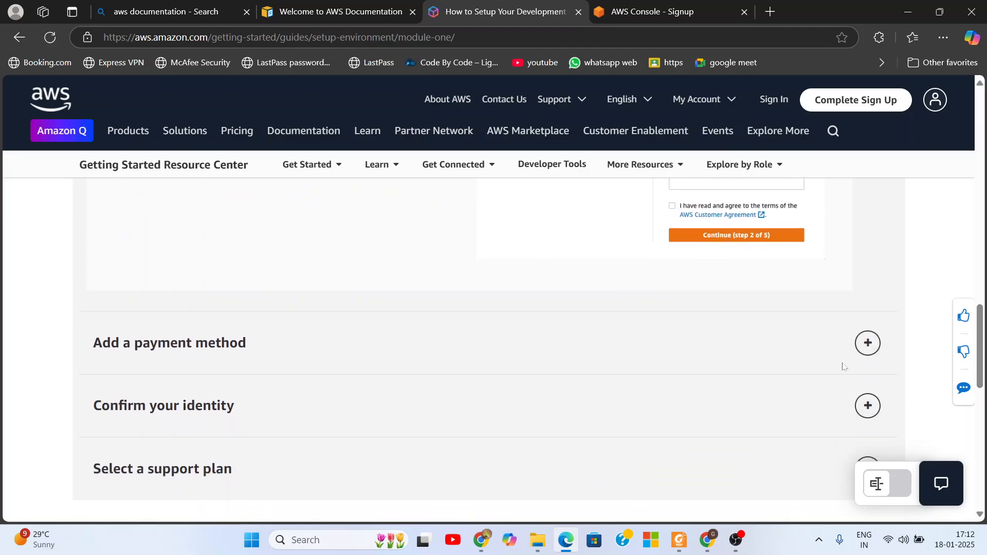
# - Expand the "Add a payment method" section of the guide and review the billing information instructions
pyautogui.click(344, 341)
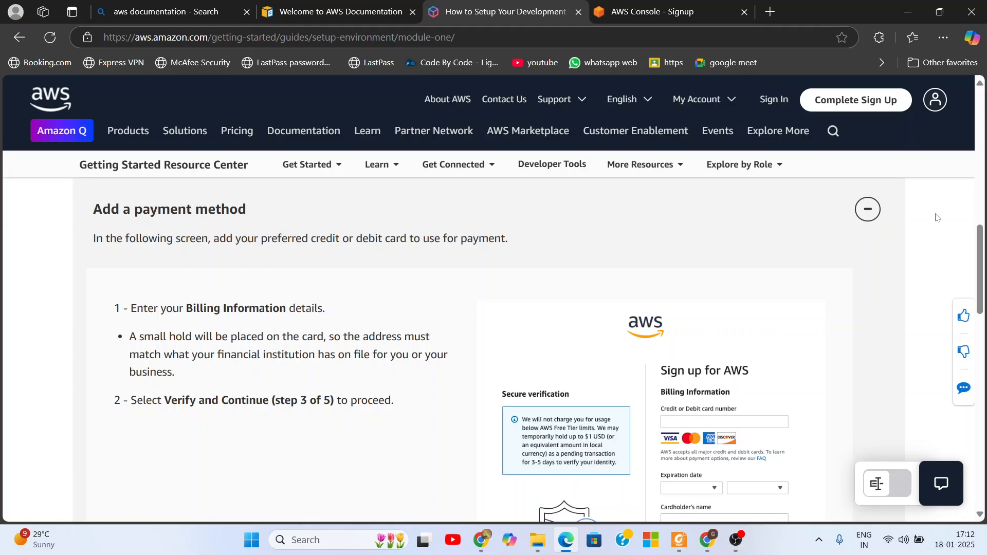
pyautogui.moveTo(982, 237); pyautogui.dragTo(982, 265)
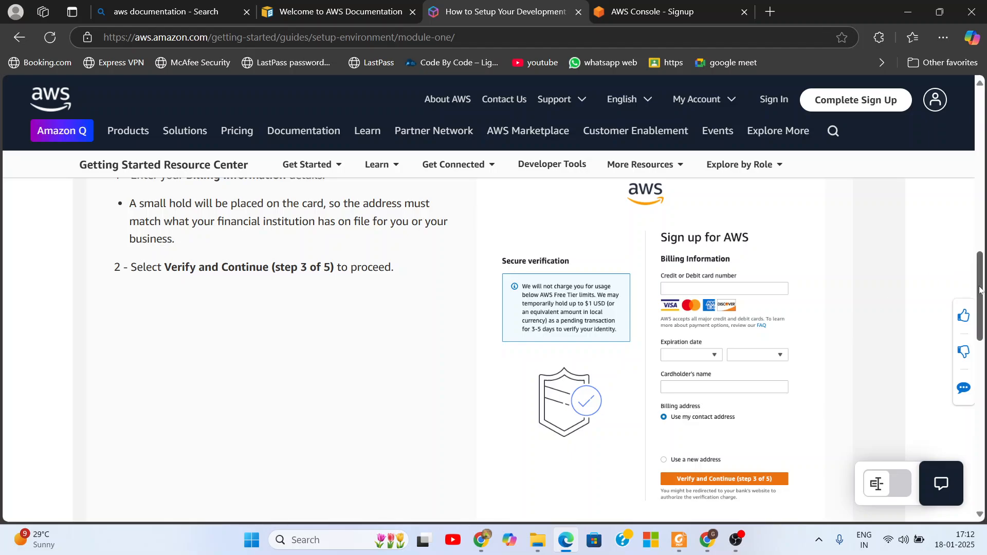
pyautogui.moveTo(983, 281); pyautogui.dragTo(984, 294)
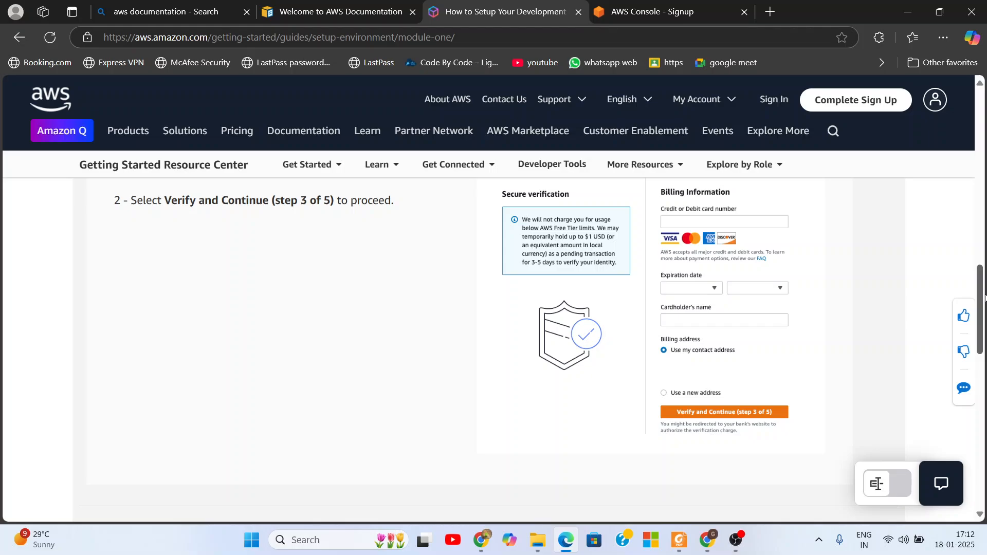
pyautogui.moveTo(985, 298); pyautogui.dragTo(985, 336)
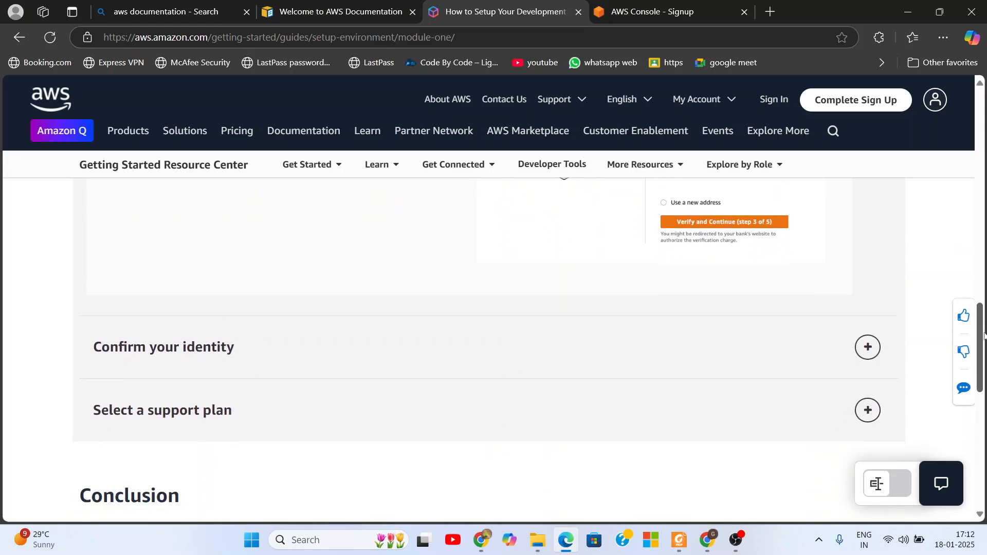
# - Read the guide's "Confirm your identity" and "Select a support plan" sections, including the sample support plan options
pyautogui.click(222, 351)
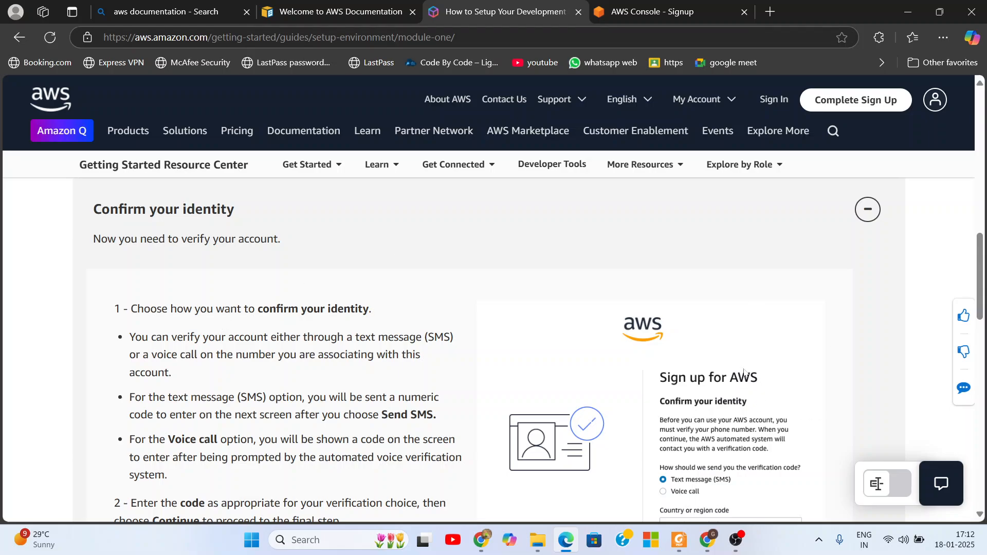
pyautogui.moveTo(985, 242); pyautogui.dragTo(984, 295)
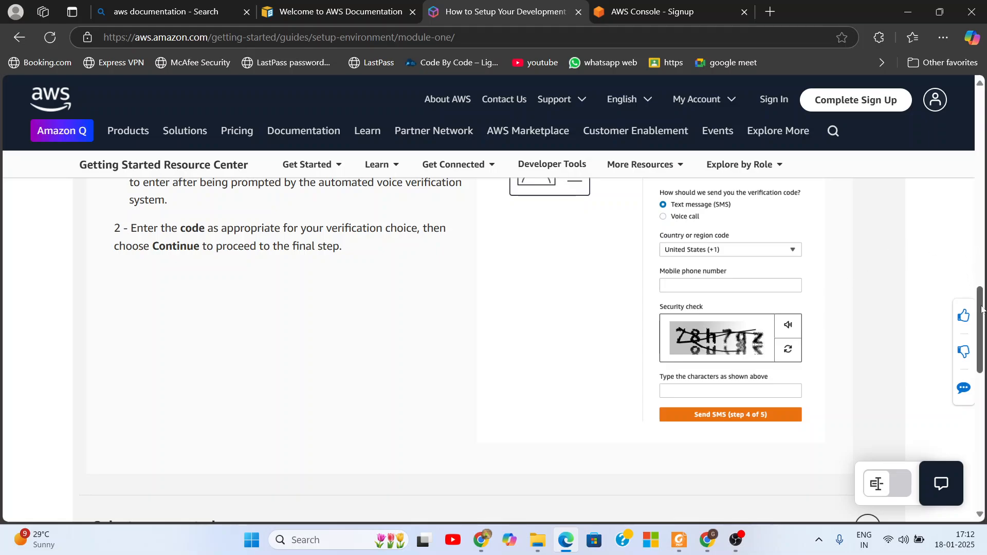
pyautogui.scroll(-4, 277, 290)
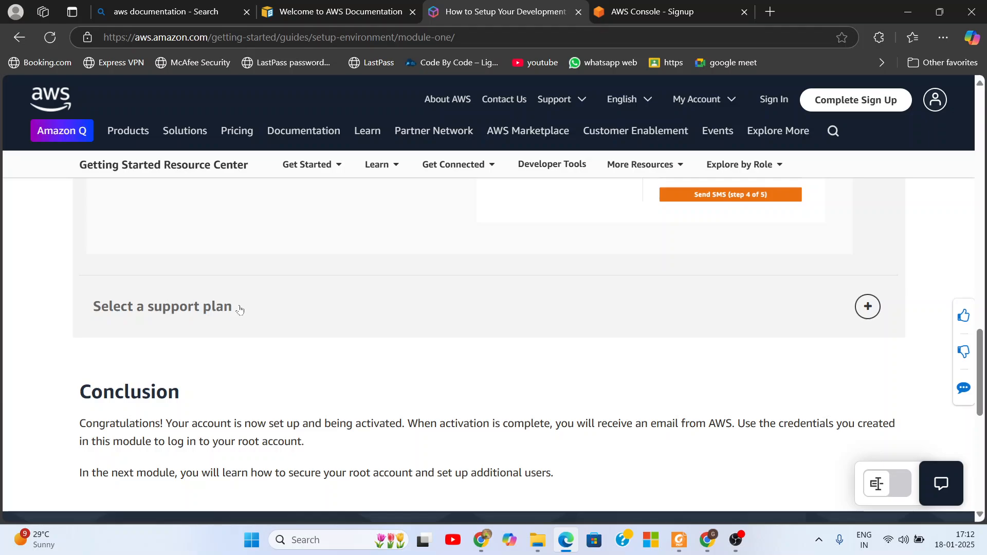
pyautogui.click(243, 306)
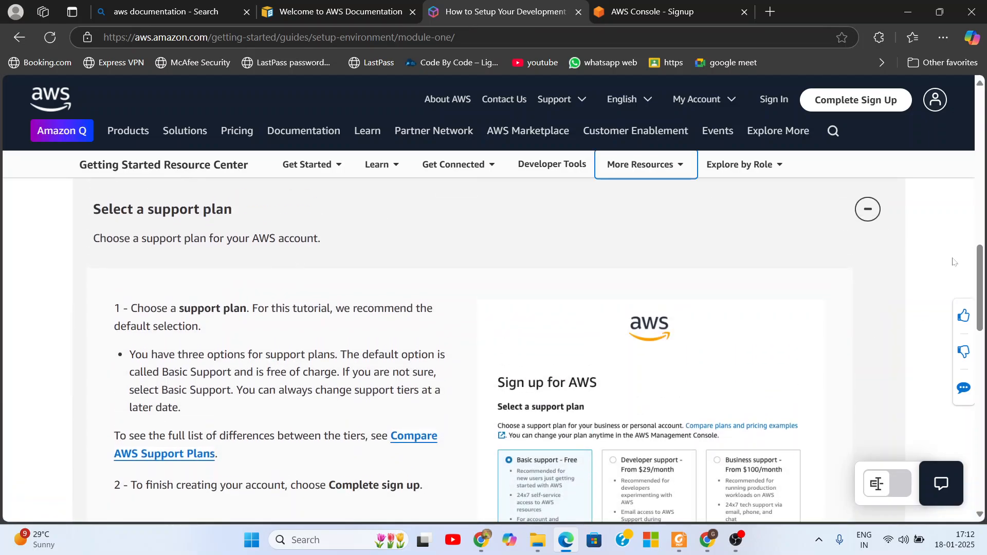
pyautogui.moveTo(978, 270); pyautogui.dragTo(982, 302)
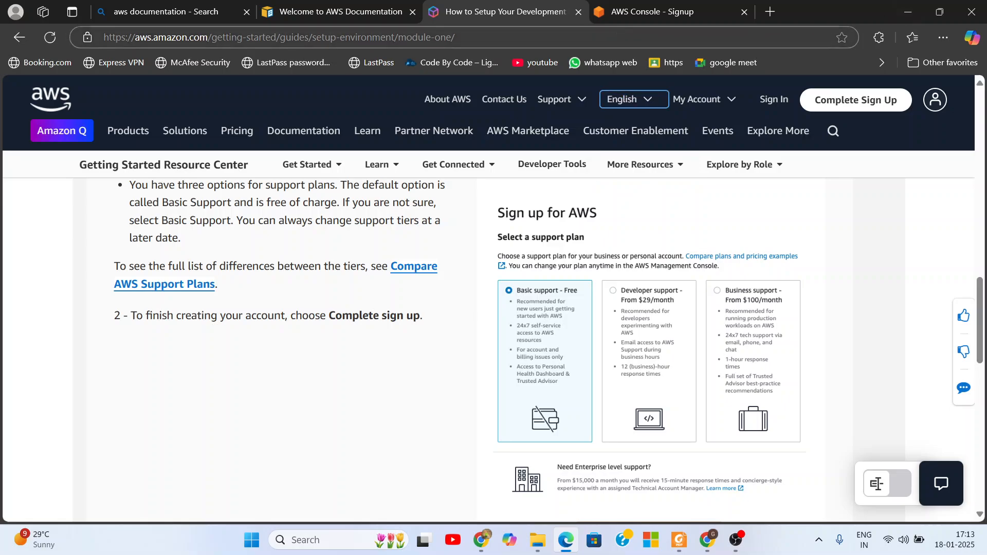
# - Look over the AWS sign-up form and return to the section list of the account creation guide
pyautogui.click(633, 12)
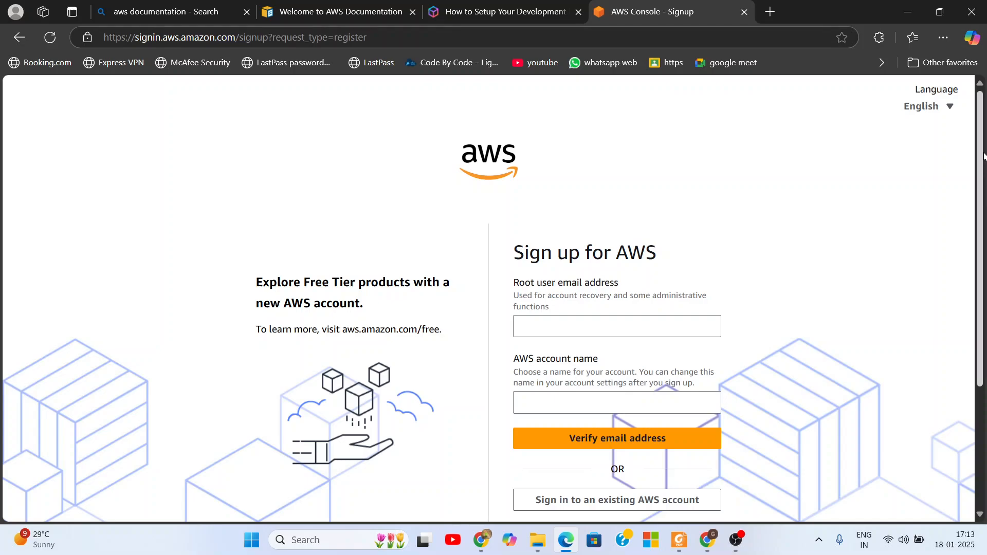
pyautogui.scroll(-2, 981, 205)
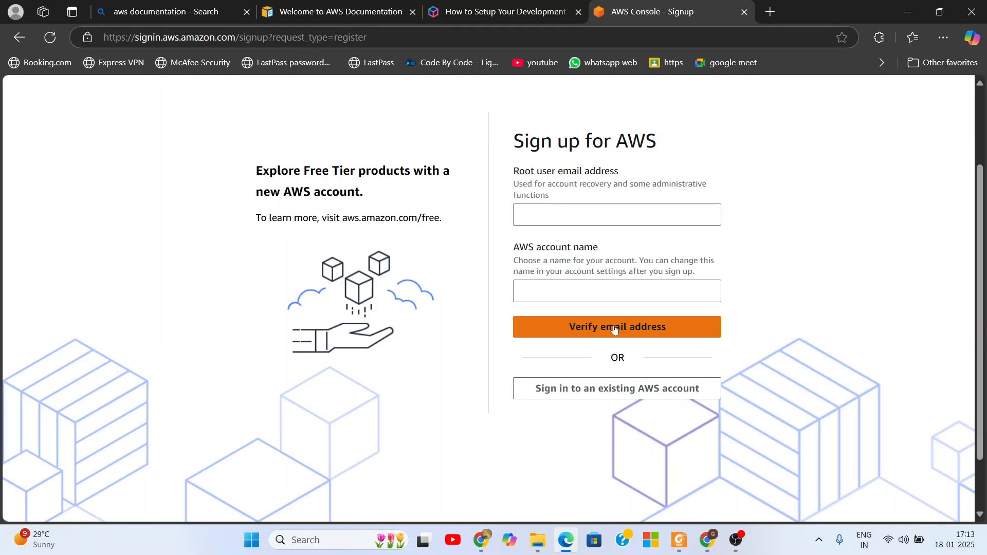
pyautogui.click(352, 14)
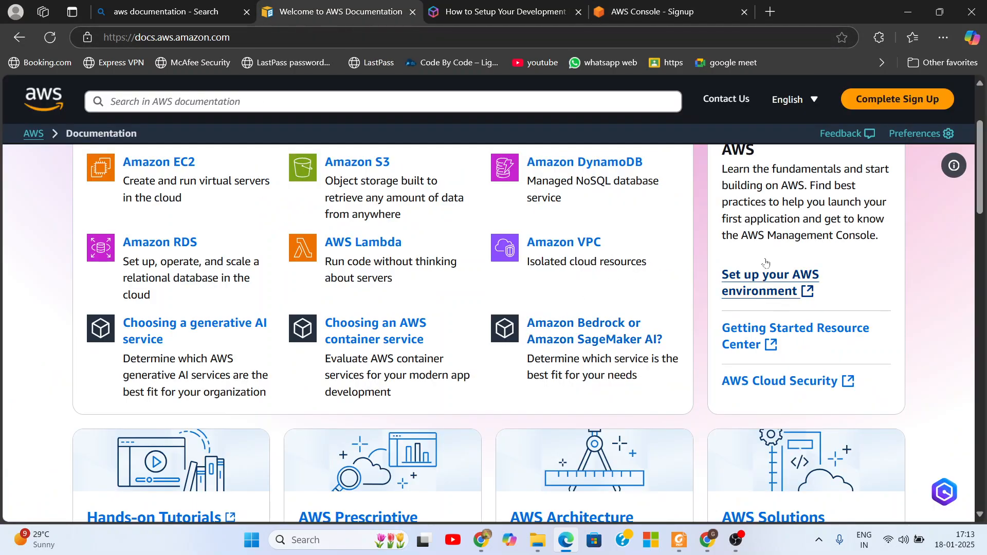
pyautogui.click(485, 14)
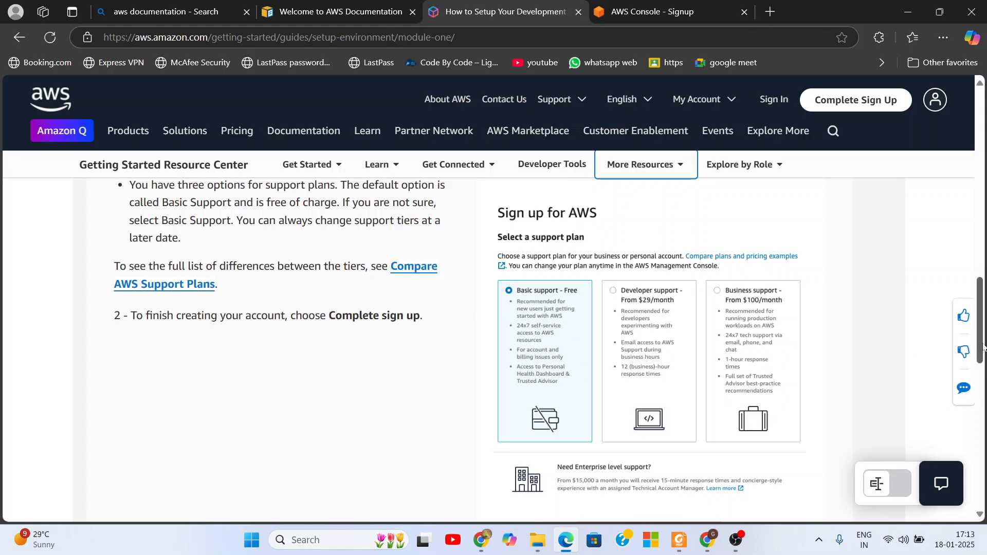
pyautogui.moveTo(983, 347); pyautogui.dragTo(983, 268)
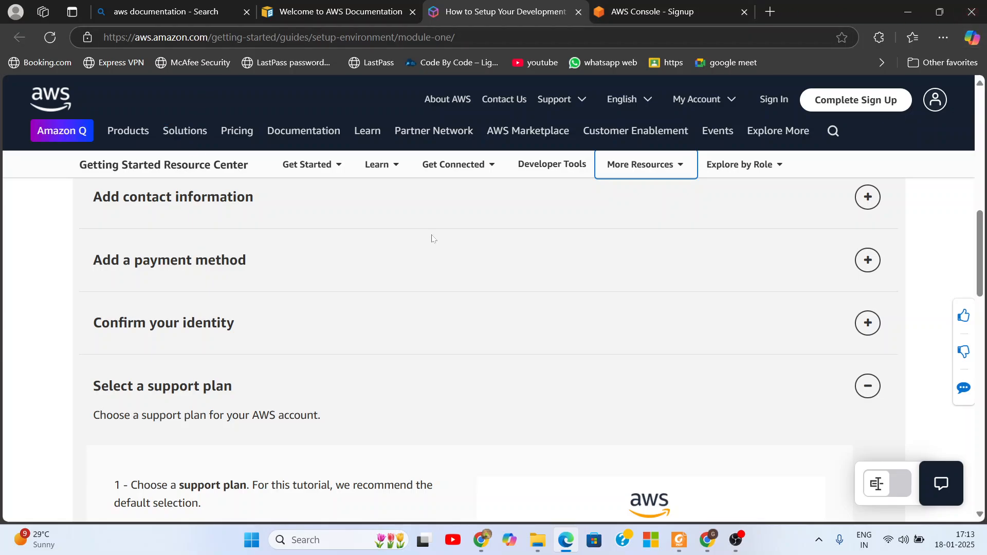
# - Switch to Chrome, view the EC2 Instances list, and go to the AWS Console Home page
pyautogui.hotkey('alt', 'Tab')
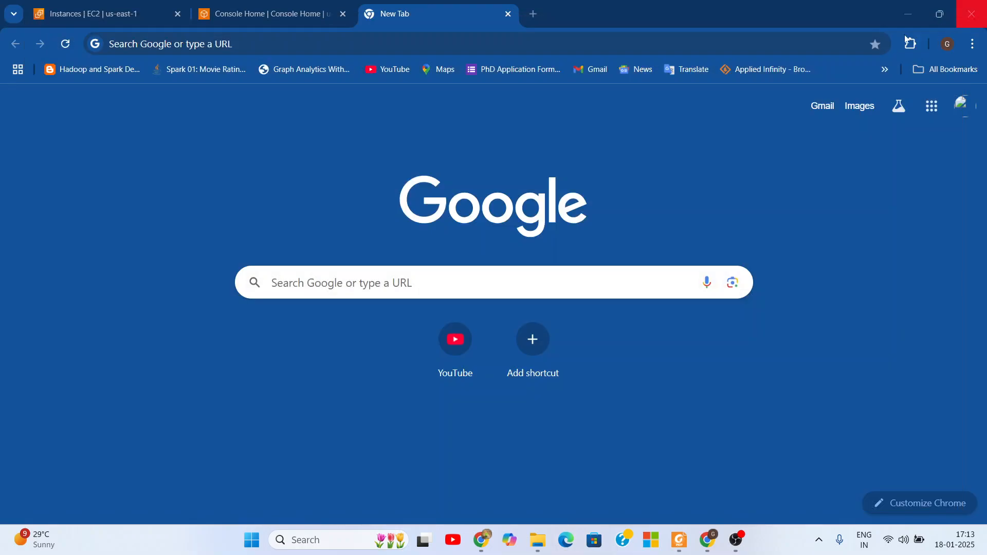
pyautogui.click(73, 19)
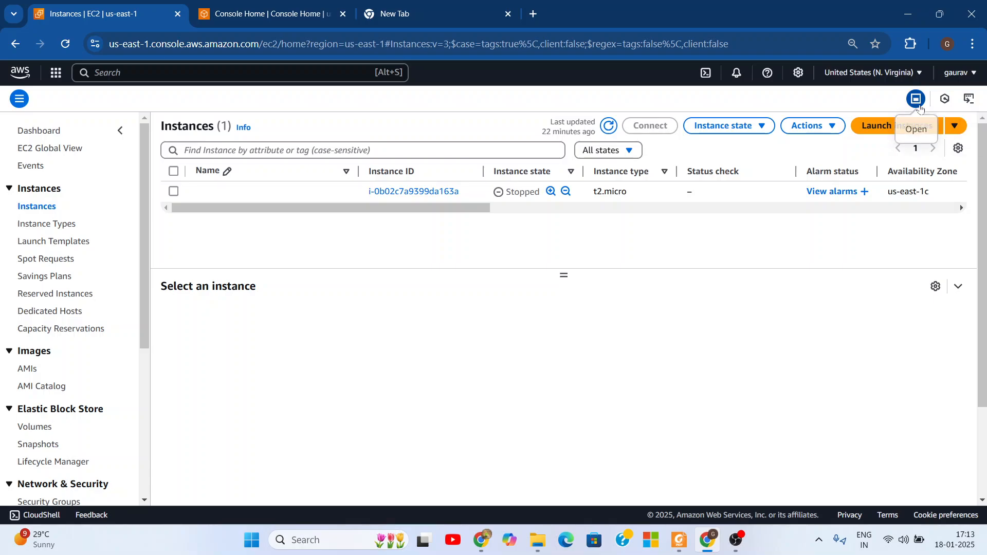
pyautogui.click(285, 16)
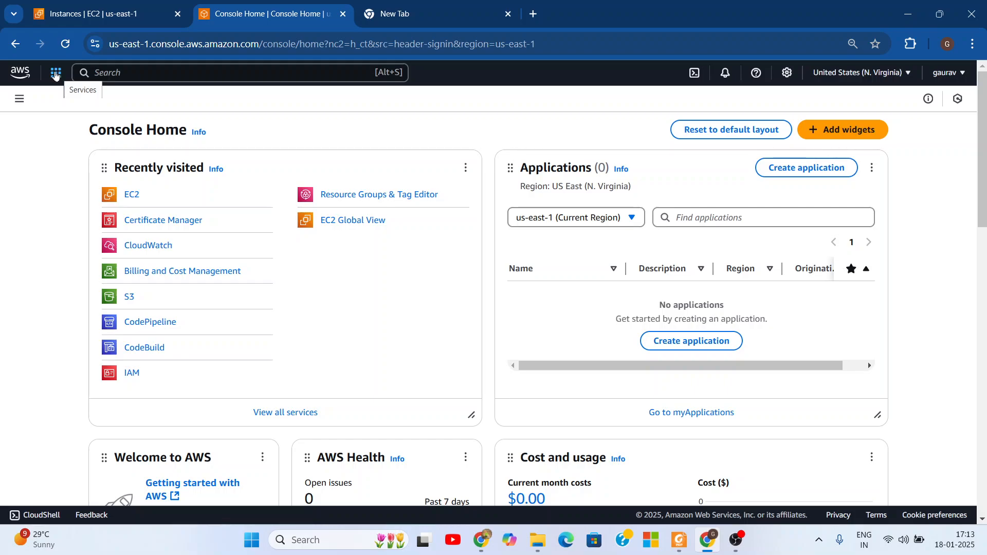
# - View the AWS services list with its service categories and recently visited services
pyautogui.click(56, 74)
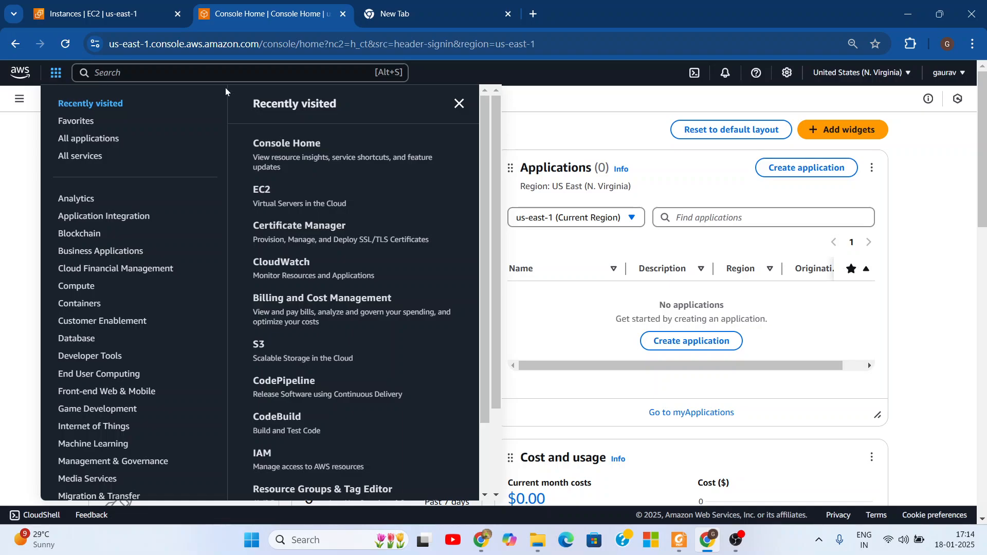
pyautogui.click(459, 103)
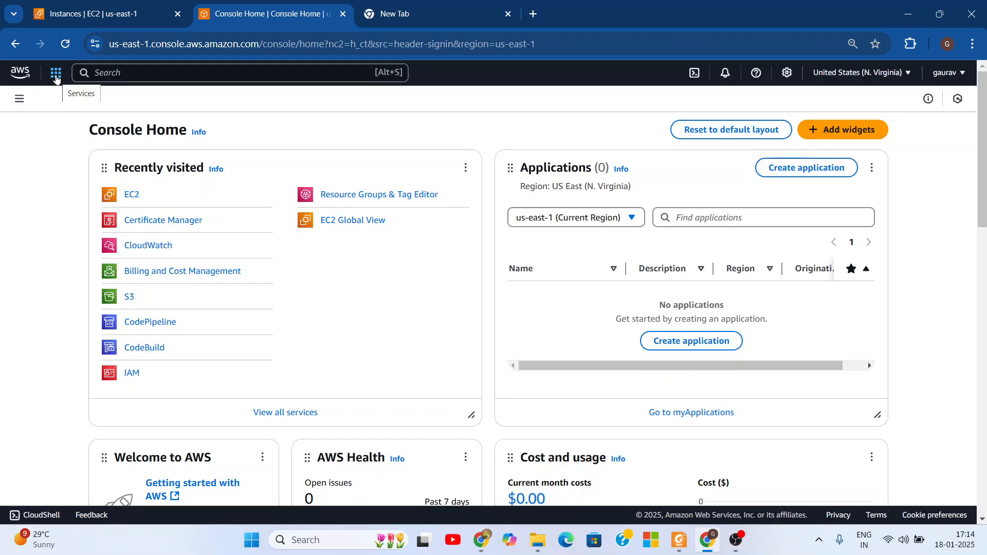
pyautogui.click(56, 74)
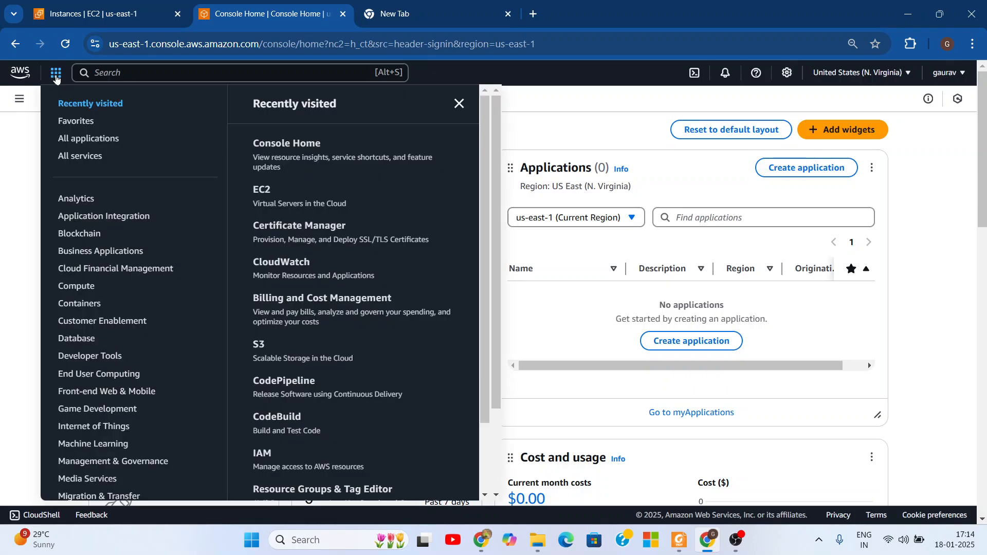
# - Search the AWS console for EC2 and open the EC2 service dashboard
pyautogui.click(175, 72)
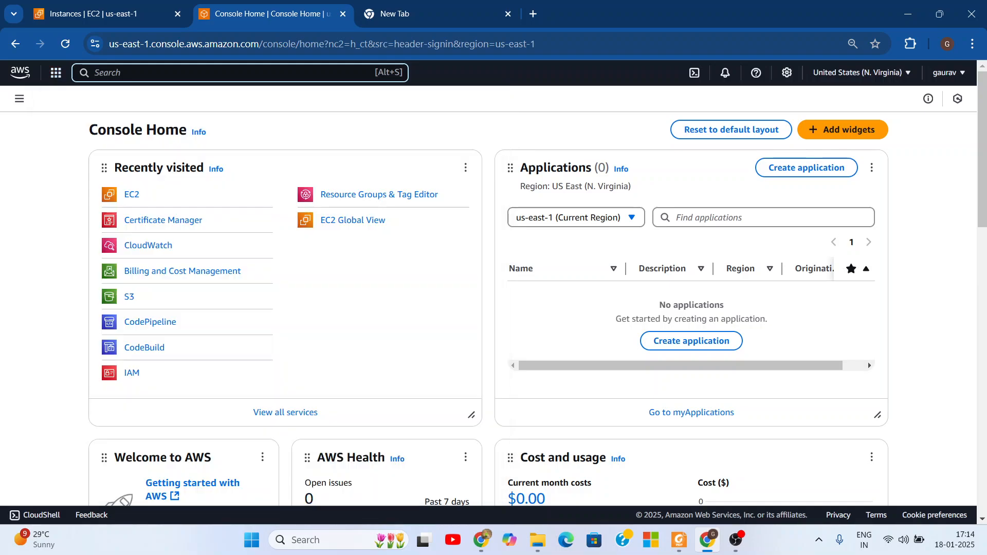
pyautogui.write('EC2')
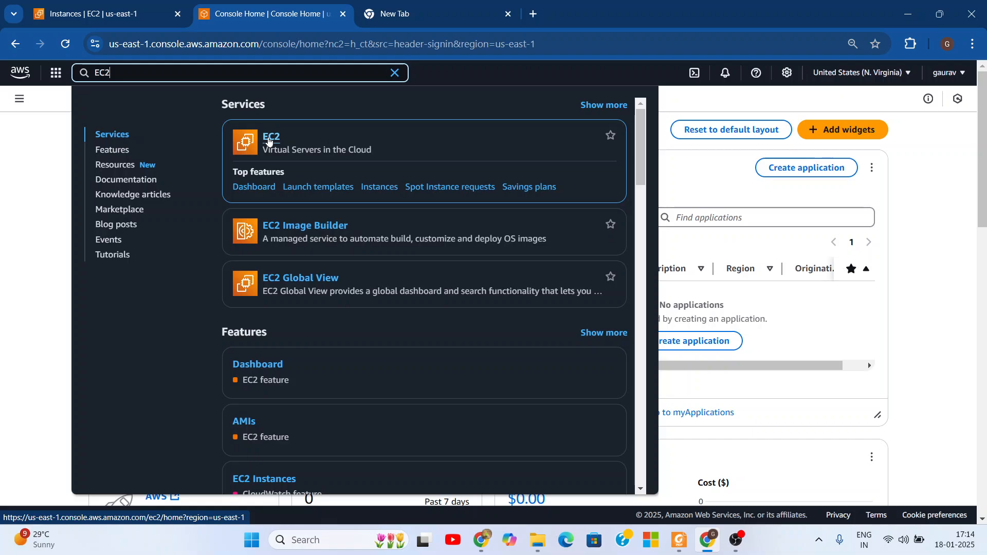
pyautogui.moveTo(268, 150); pyautogui.dragTo(396, 157)
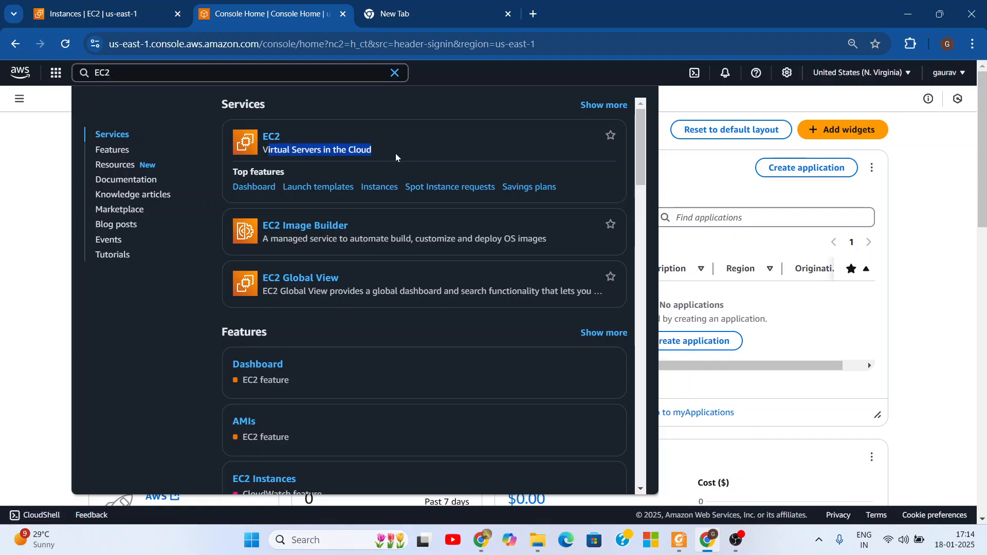
pyautogui.click(269, 137)
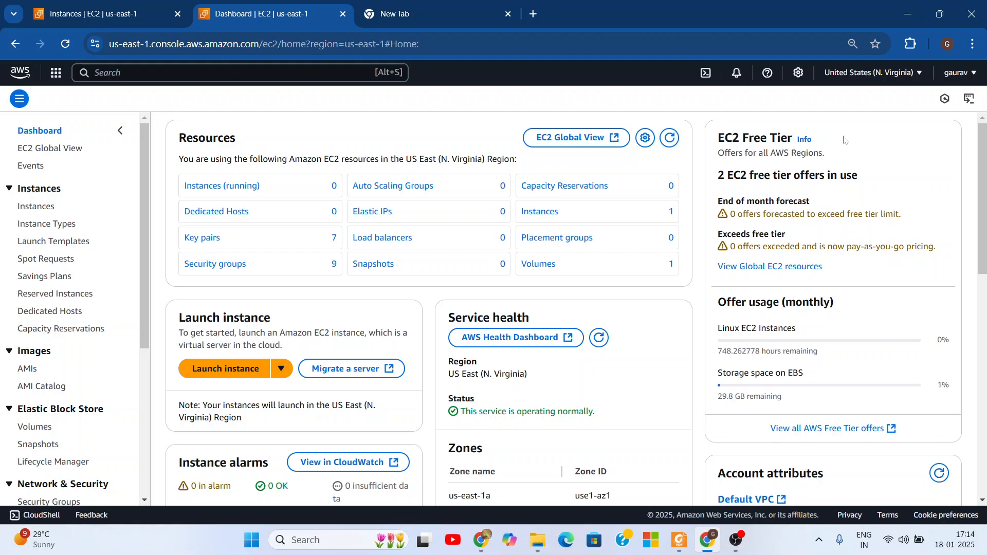
# - Start launching a new EC2 instance from the EC2 dashboard
pyautogui.moveTo(978, 149)
pyautogui.mouseDown()
pyautogui.moveTo(978, 180)
pyautogui.moveTo(978, 146)
pyautogui.mouseUp()
pyautogui.click(244, 369)
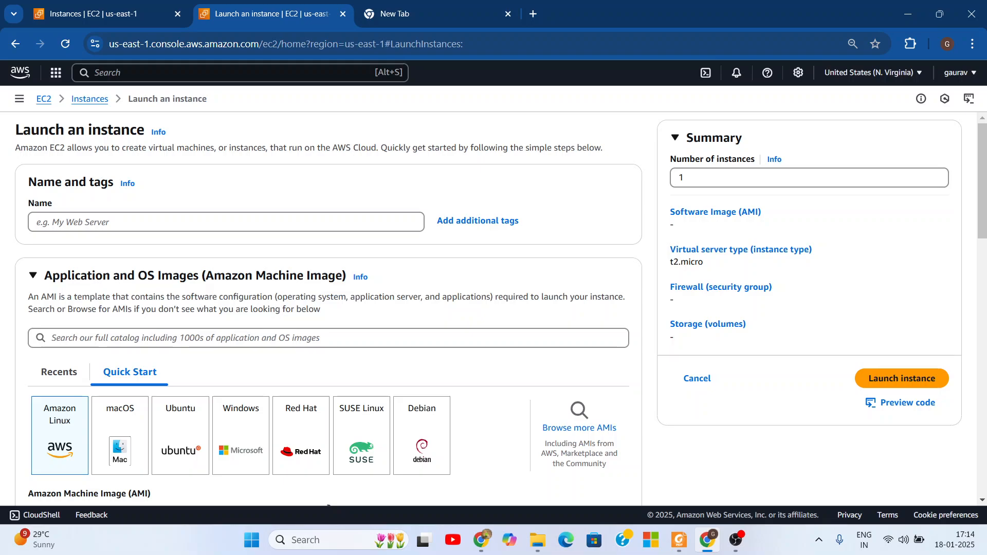
# - Name the new EC2 instance centos
pyautogui.click(226, 222)
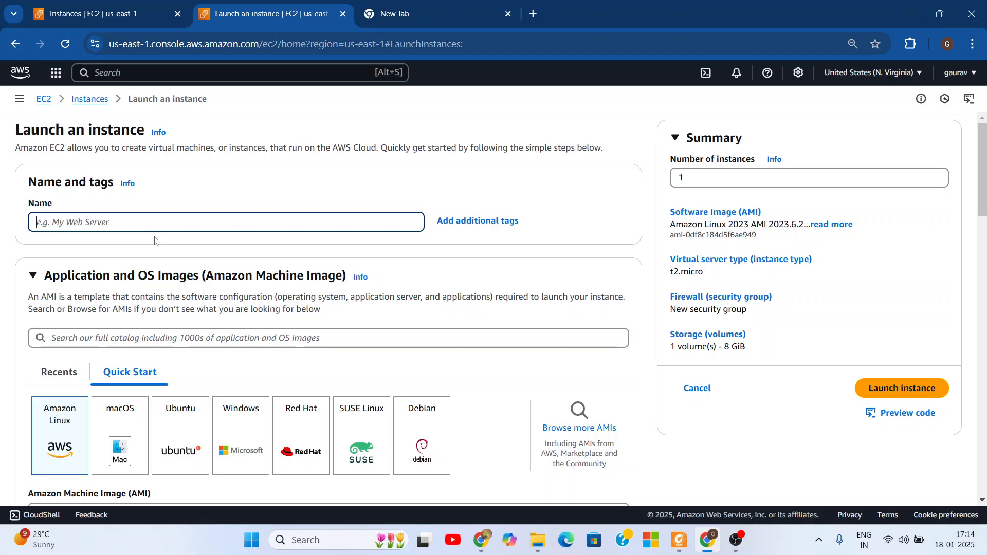
pyautogui.write('Ubut')
pyautogui.press('BackSpace')
pyautogui.press('BackSpace')
pyautogui.press('BackSpace')
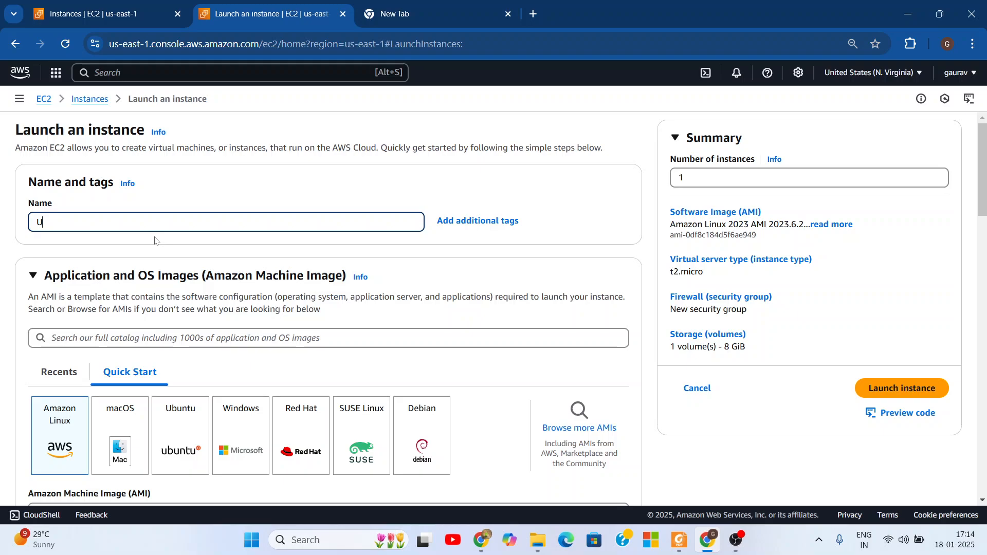
pyautogui.write('bun')
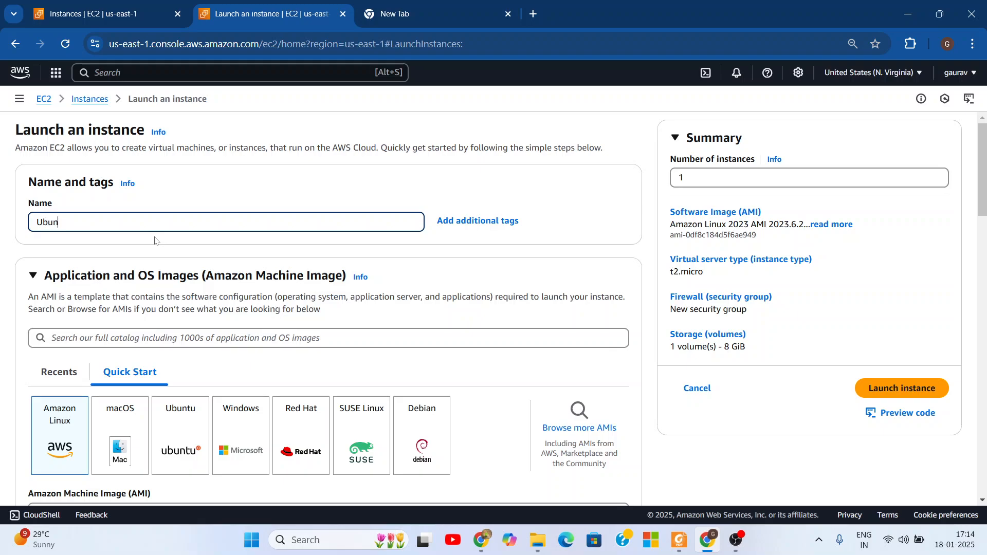
pyautogui.press('BackSpace')
pyautogui.press('BackSpace')
pyautogui.press('BackSpace')
pyautogui.press('BackSpace')
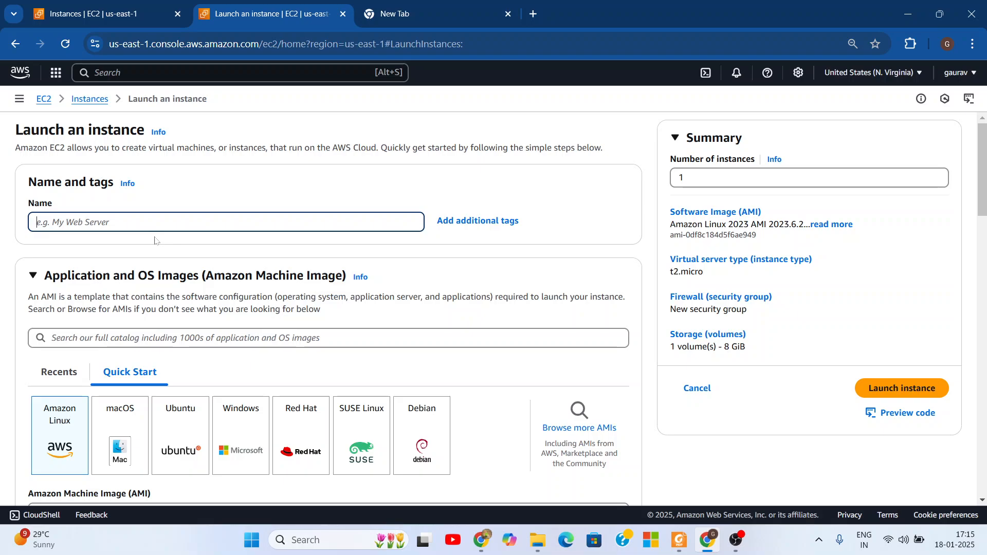
pyautogui.write('centos')
# - Add another tag to the instance with the key product and the value apacheserver
pyautogui.click(453, 222)
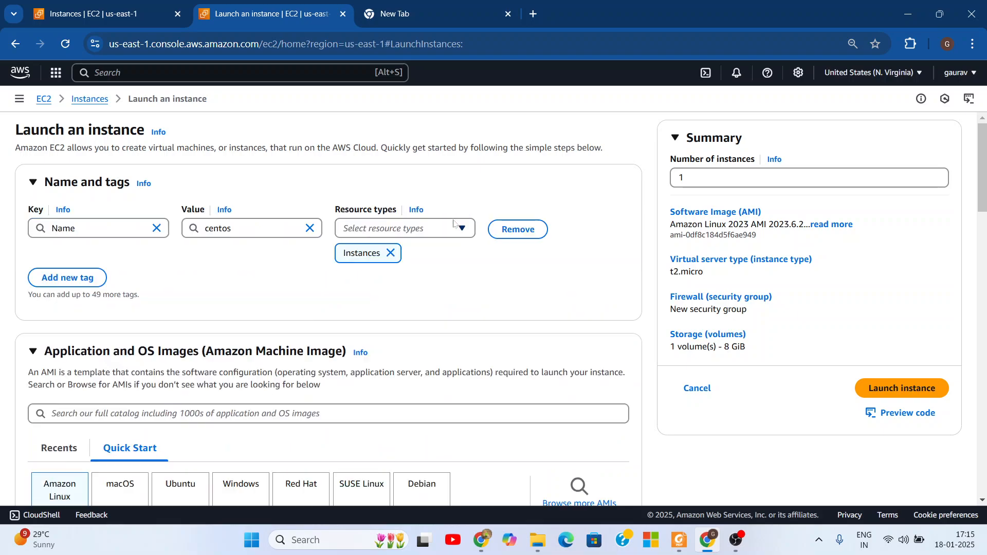
pyautogui.click(68, 278)
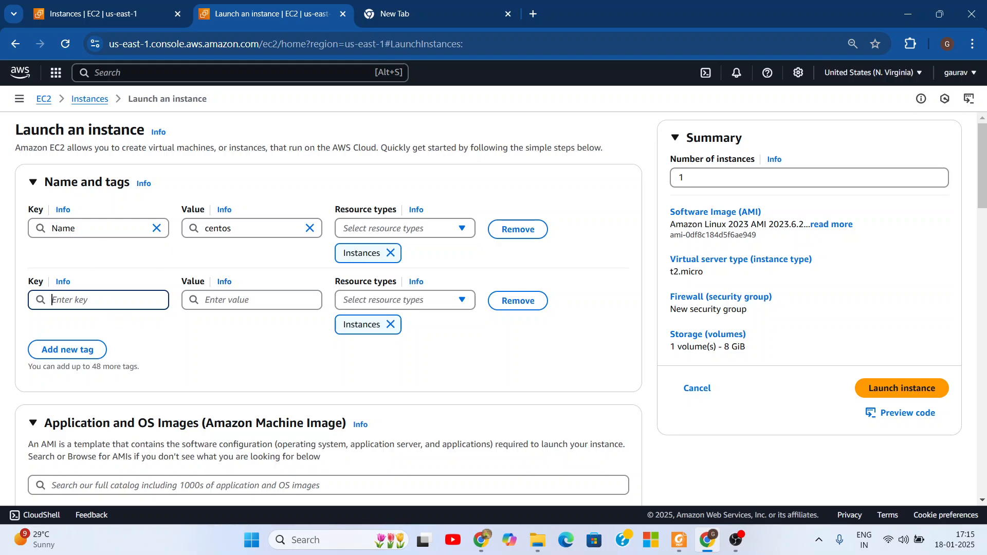
pyautogui.write('product')
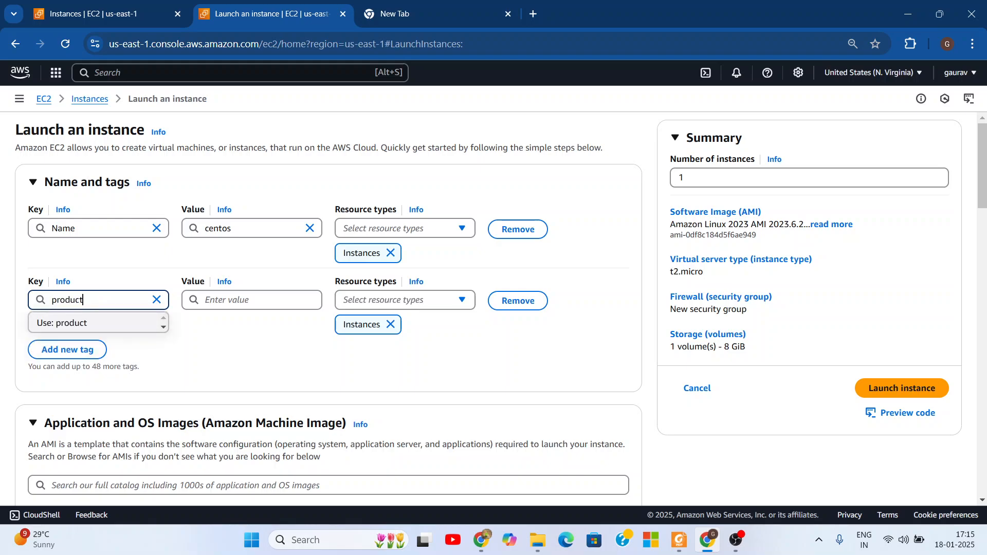
pyautogui.press('Tab')
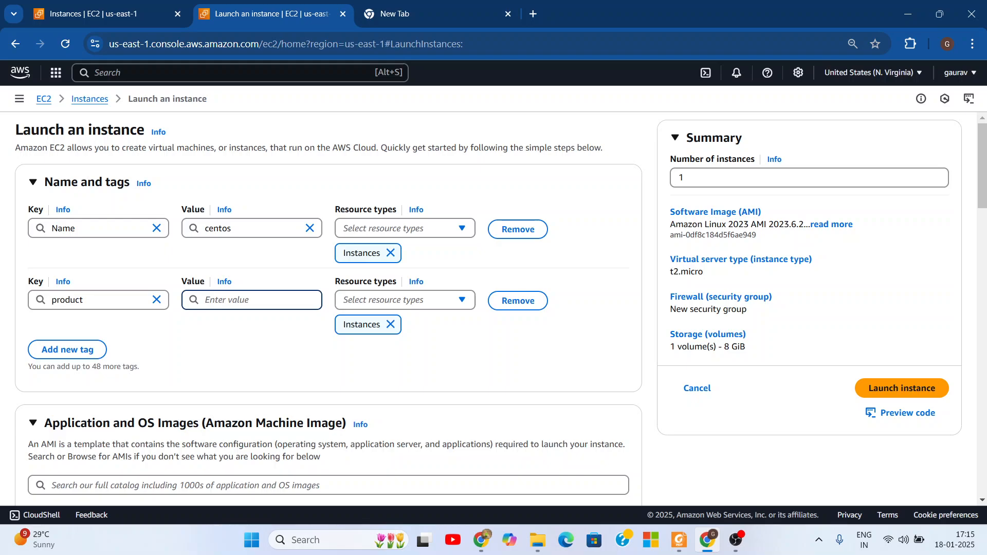
pyautogui.write('apche')
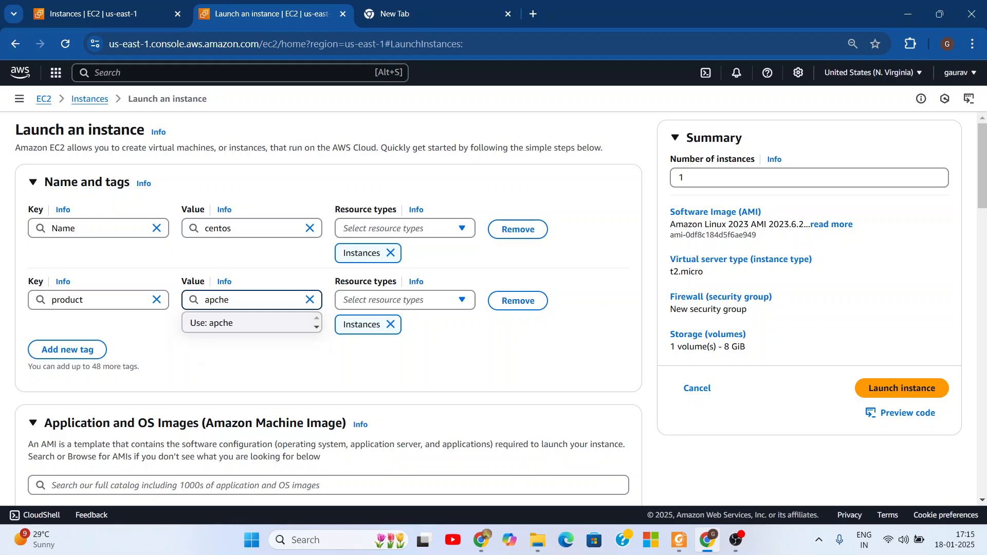
pyautogui.write('acheserver')
pyautogui.click(260, 321)
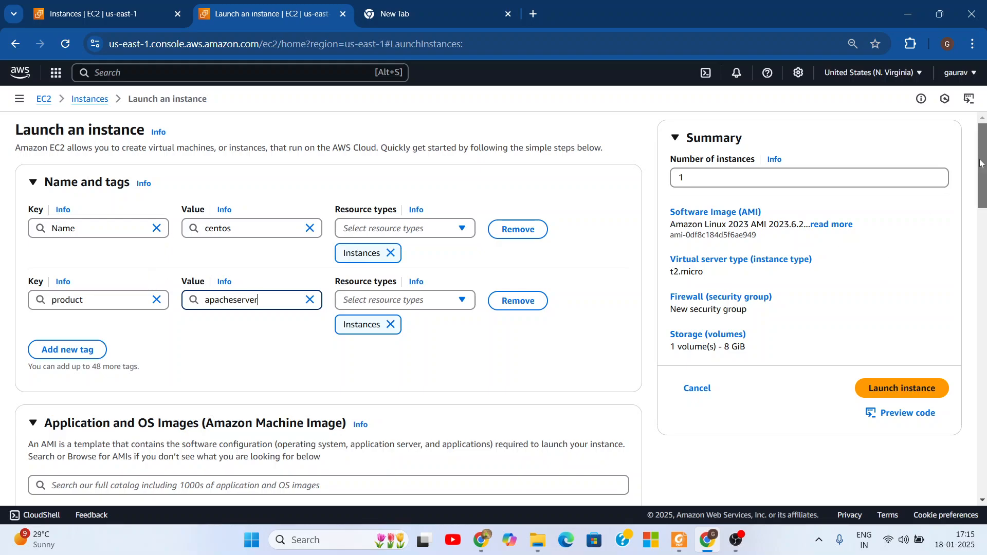
# - Browse the full AMI catalog, search it for centos, and show the AWS Marketplace AMIs
pyautogui.moveTo(981, 162); pyautogui.dragTo(980, 220)
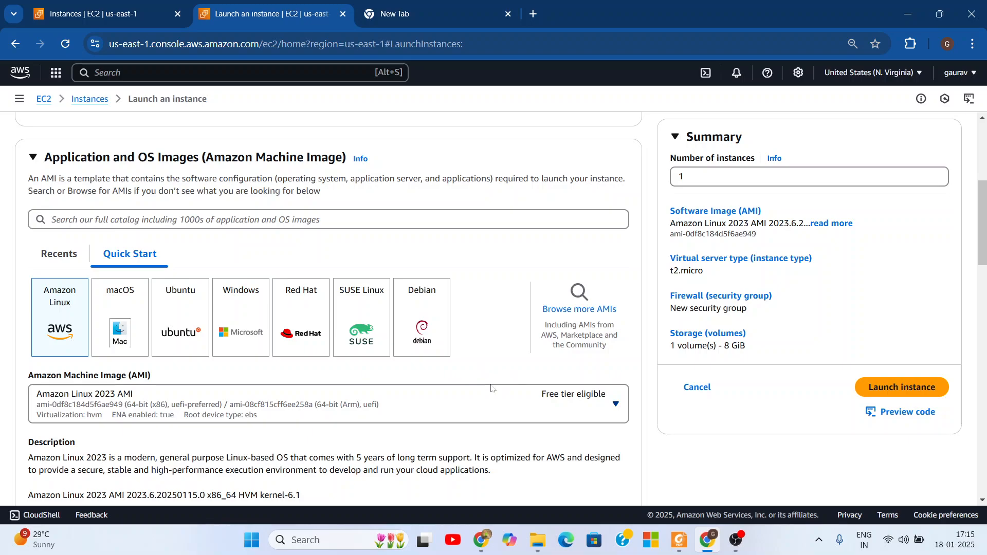
pyautogui.moveTo(982, 216); pyautogui.dragTo(983, 162)
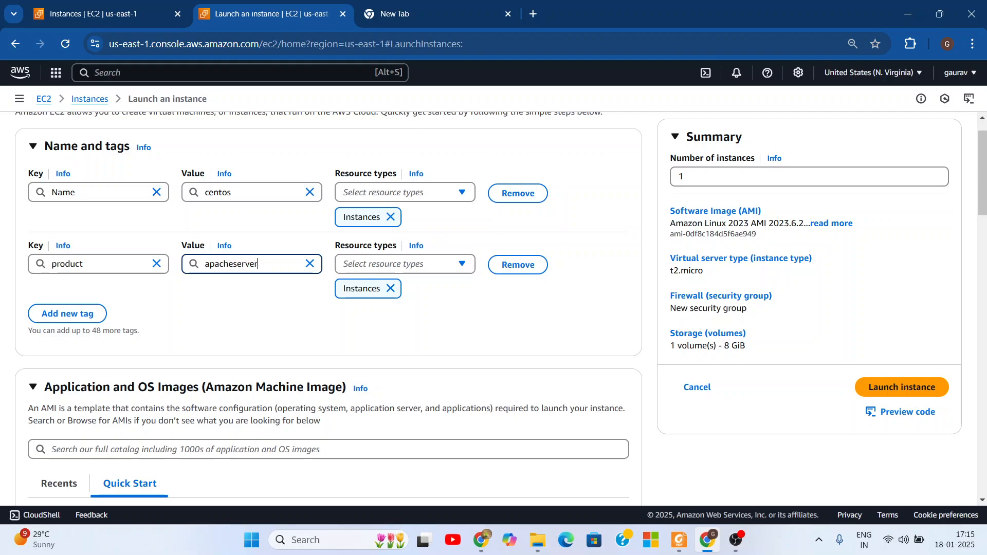
pyautogui.moveTo(982, 162); pyautogui.dragTo(985, 233)
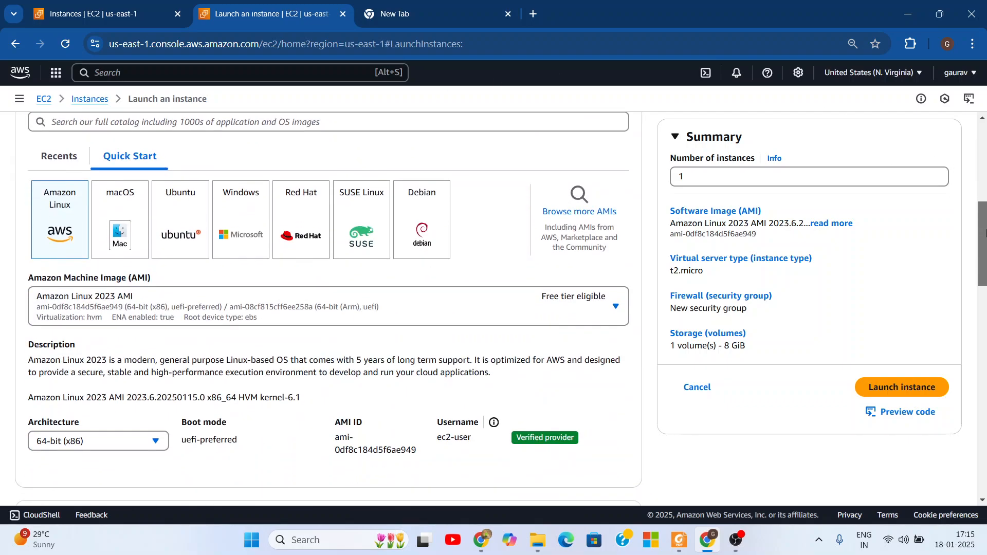
pyautogui.click(617, 308)
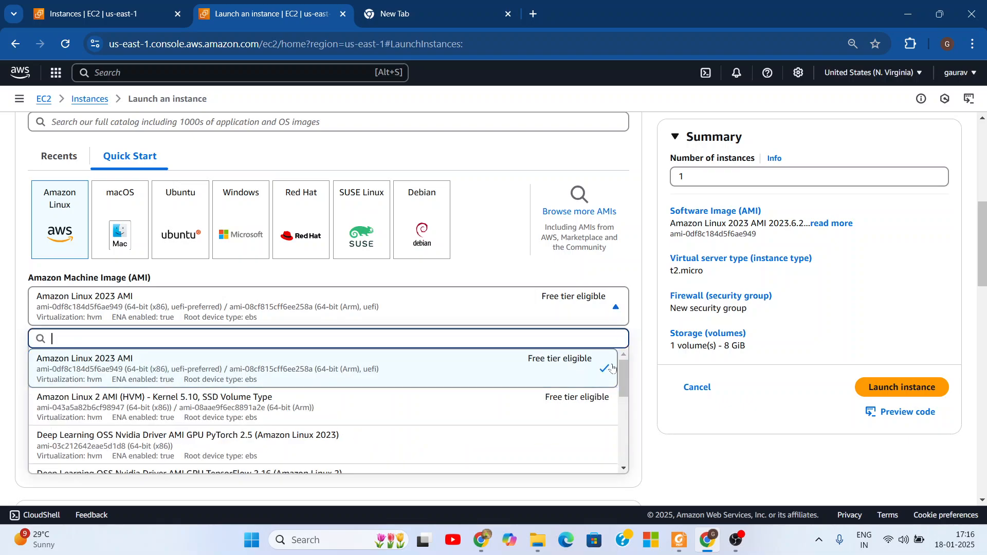
pyautogui.moveTo(619, 375); pyautogui.dragTo(628, 348)
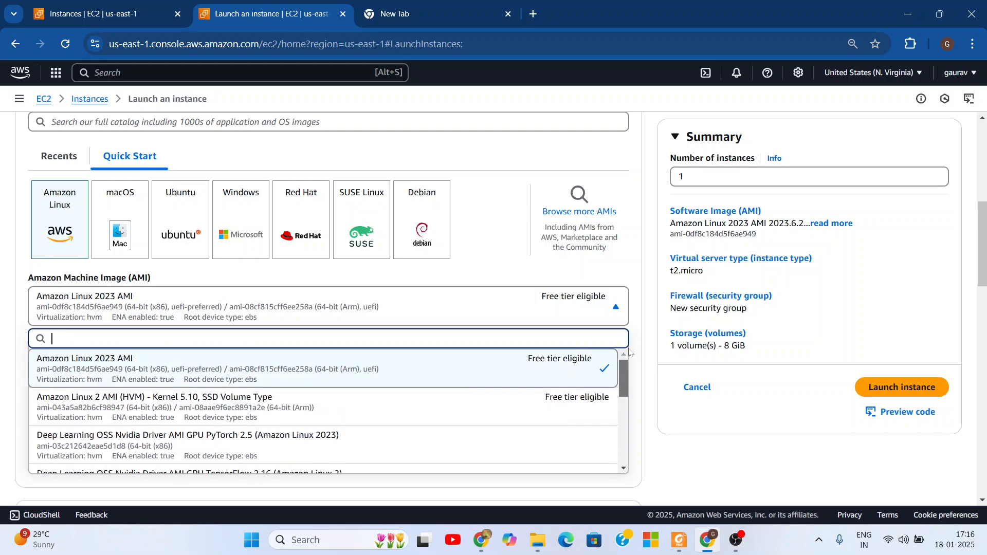
pyautogui.click(587, 196)
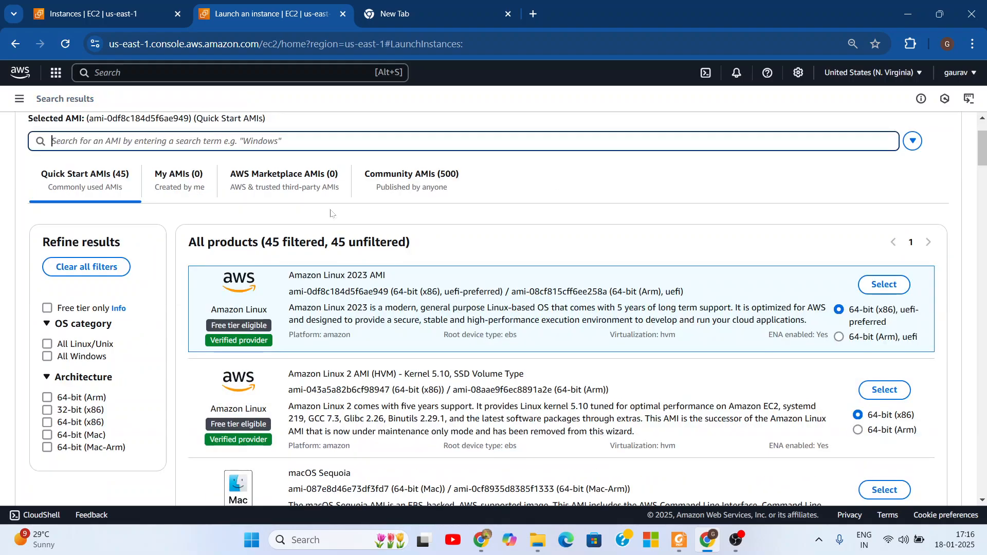
pyautogui.write('centos')
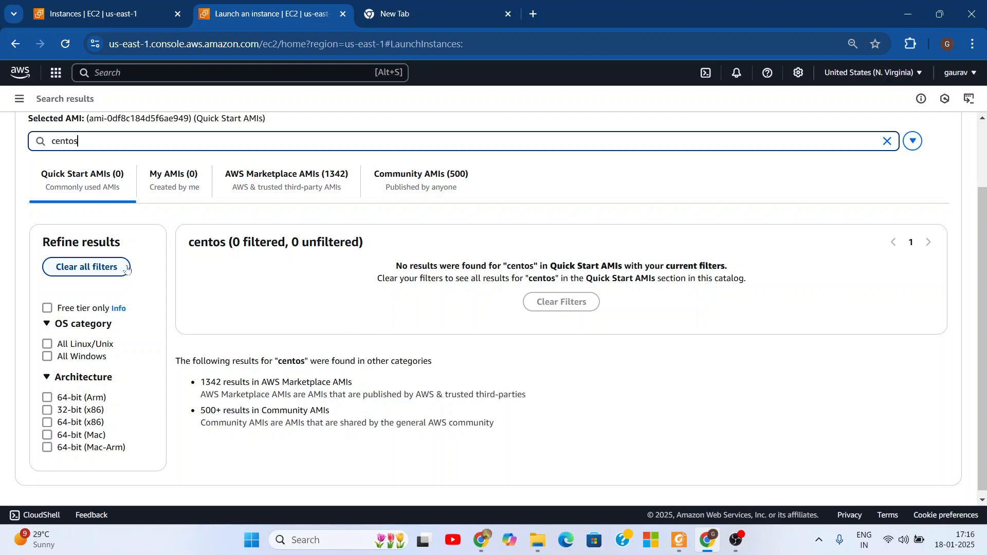
pyautogui.click(299, 185)
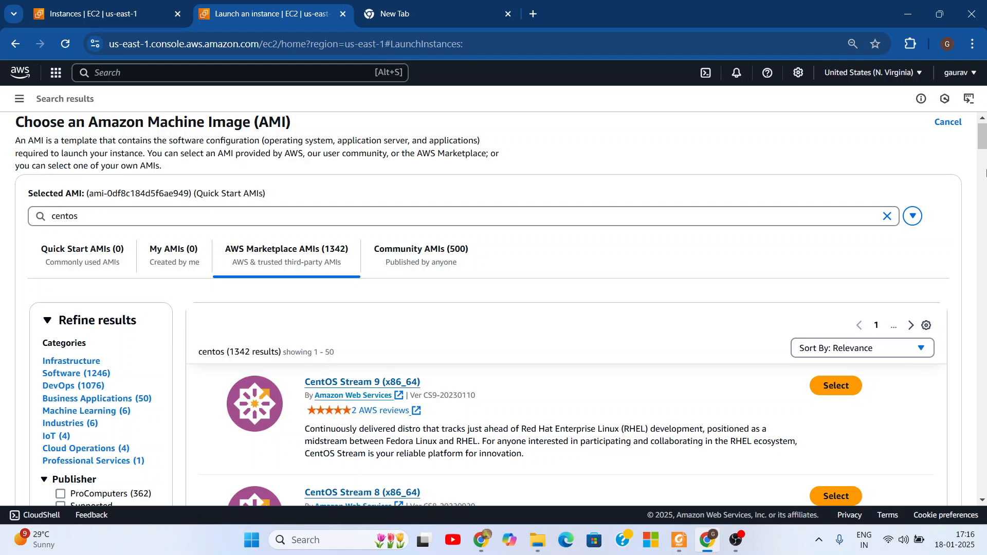
# - Review the price and subscription terms of the CentOS Stream 9 (x86_64) AMI and subscribe to it immediately
pyautogui.scroll(-3, 403, 284)
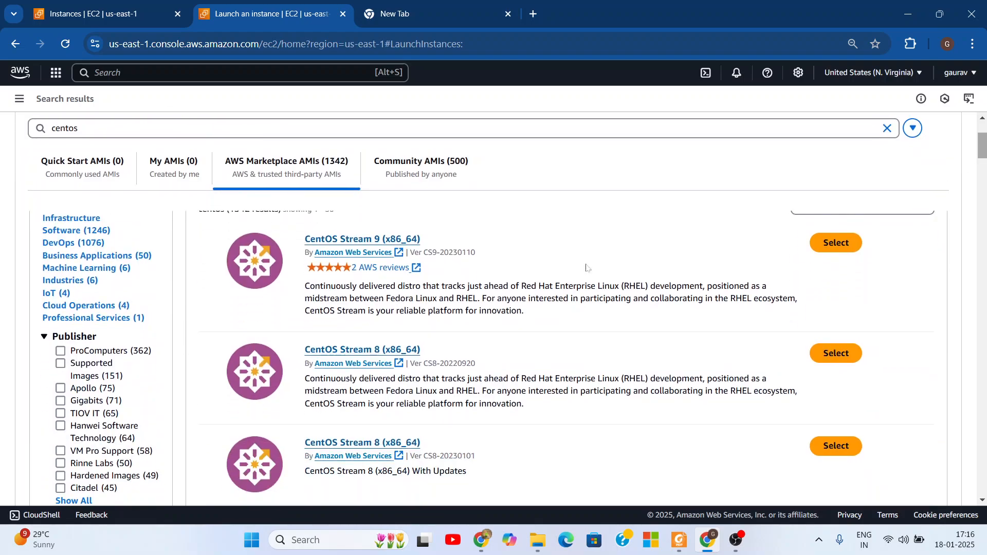
pyautogui.click(365, 243)
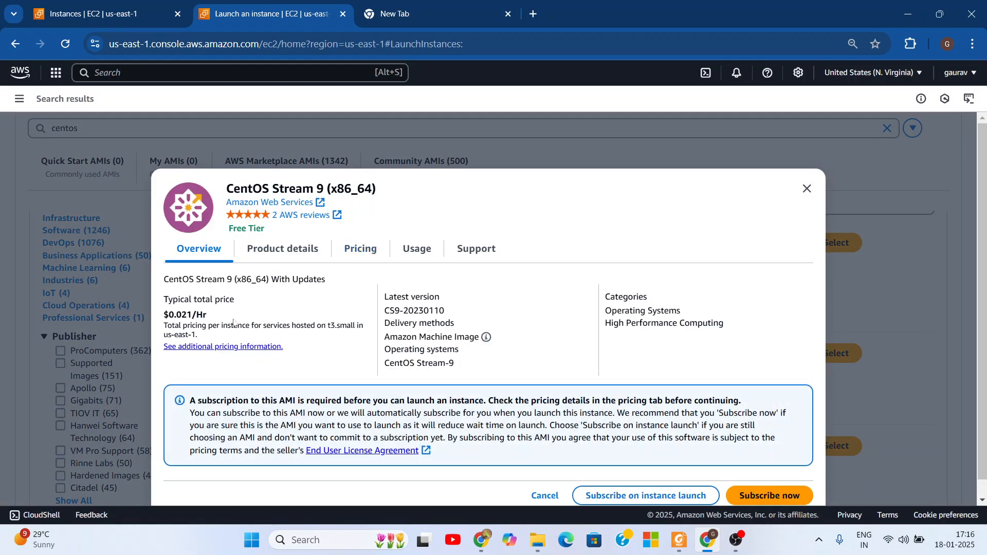
pyautogui.moveTo(207, 314); pyautogui.dragTo(164, 316)
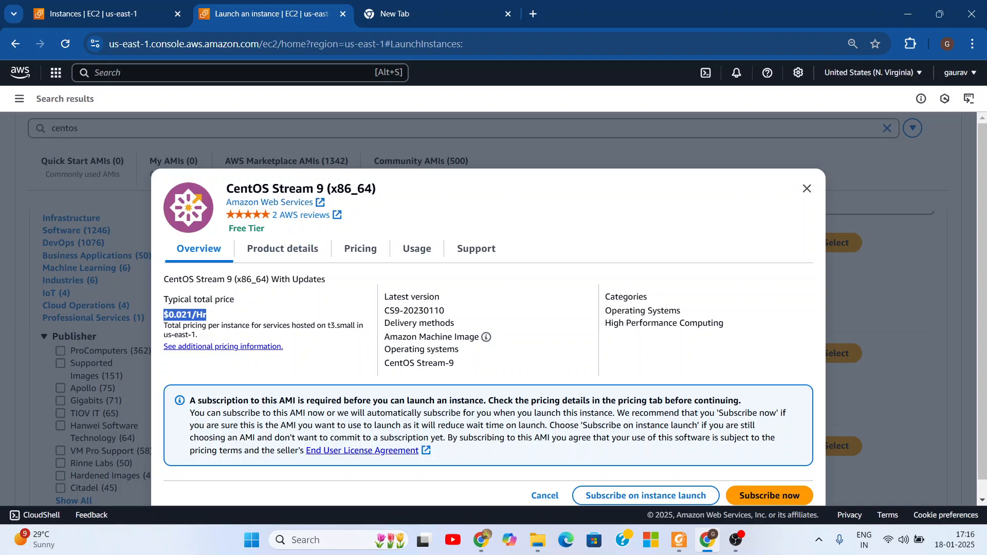
pyautogui.tripleClick(239, 226)
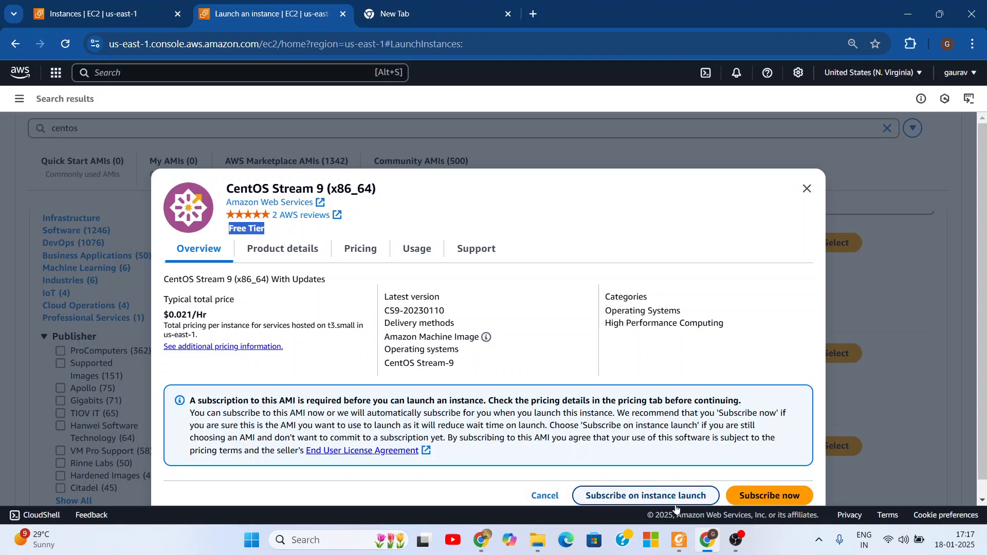
pyautogui.click(764, 496)
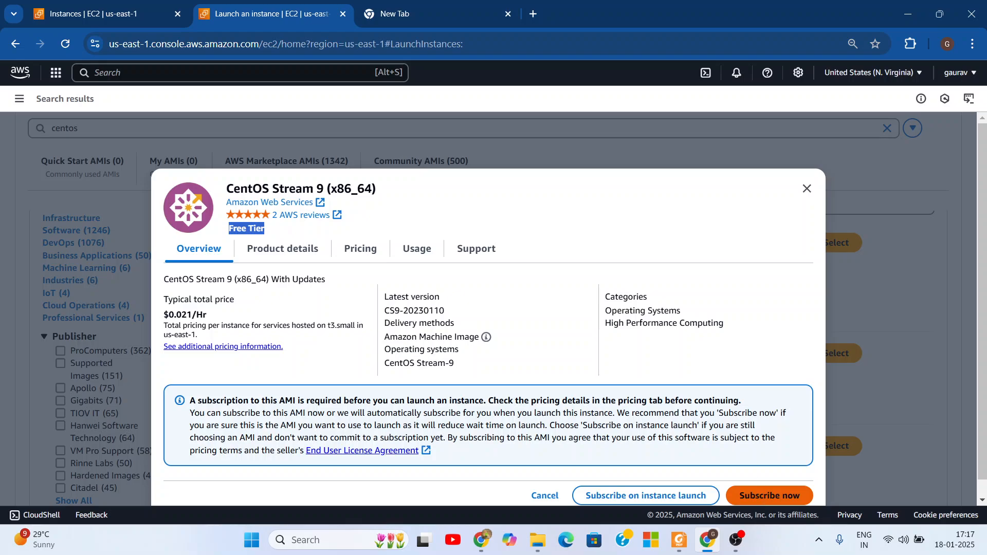
pyautogui.moveTo(197, 400); pyautogui.dragTo(606, 401)
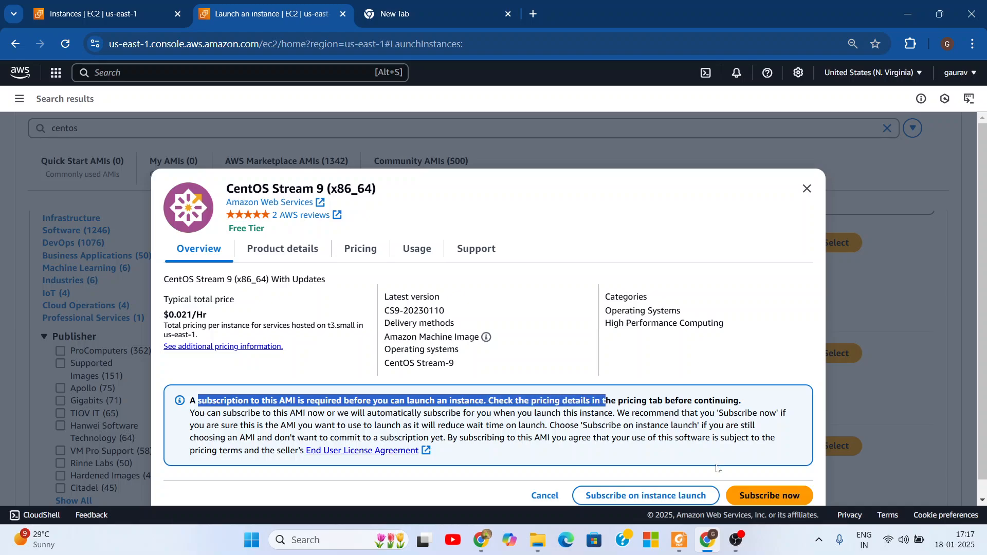
pyautogui.click(758, 498)
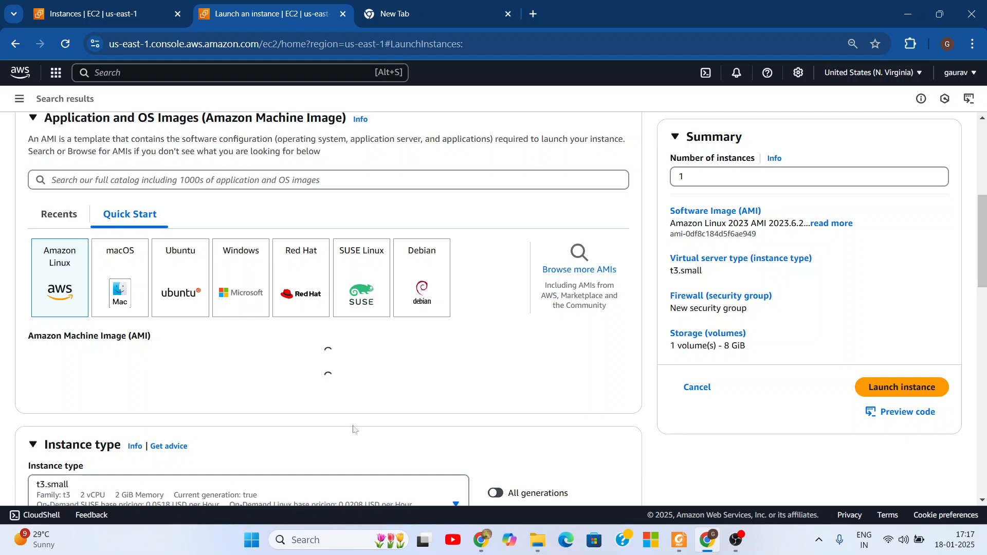
# - Set the instance type to the free tier eligible t2.micro and recheck the chosen AMI details
pyautogui.moveTo(981, 239)
pyautogui.mouseDown()
pyautogui.moveTo(981, 254)
pyautogui.moveTo(982, 232)
pyautogui.mouseUp()
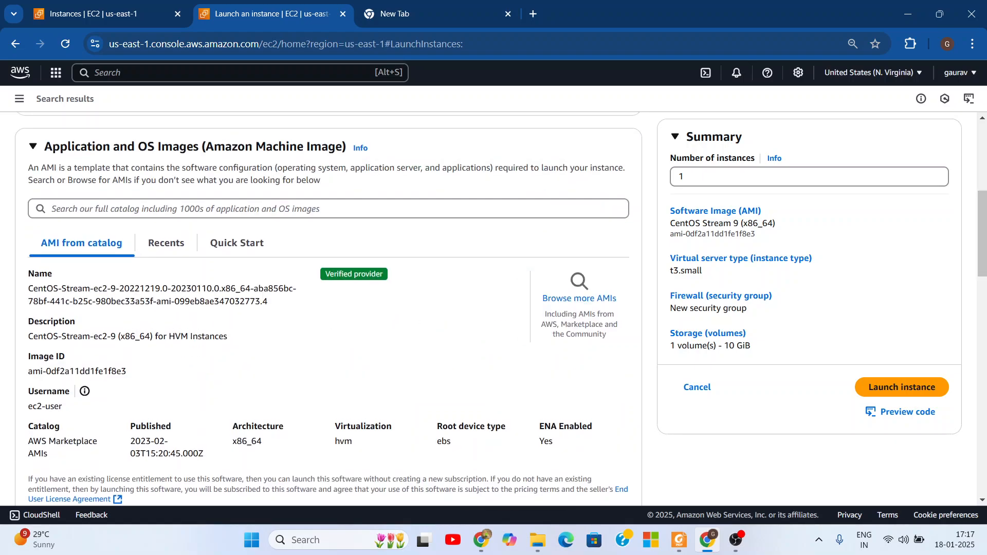
pyautogui.moveTo(983, 230); pyautogui.dragTo(984, 302)
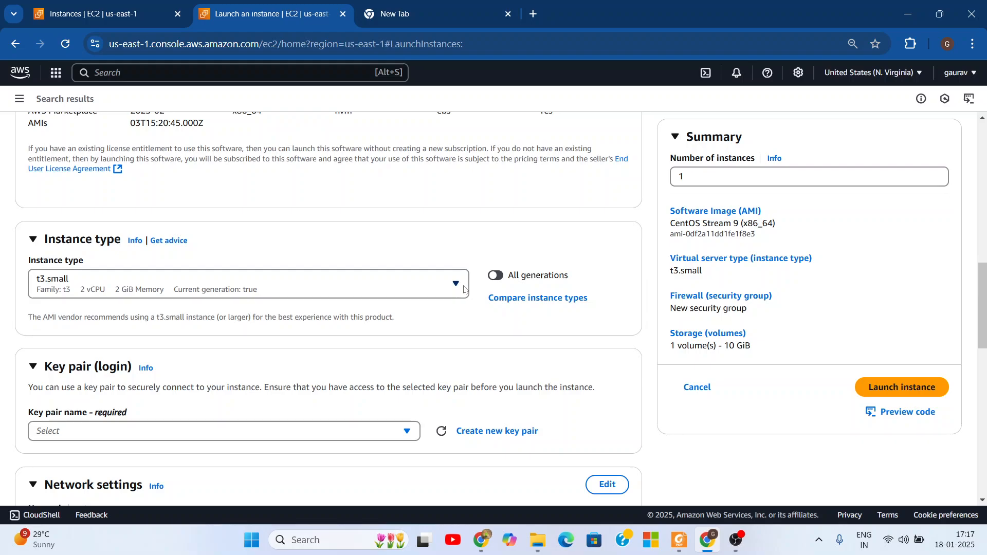
pyautogui.click(456, 286)
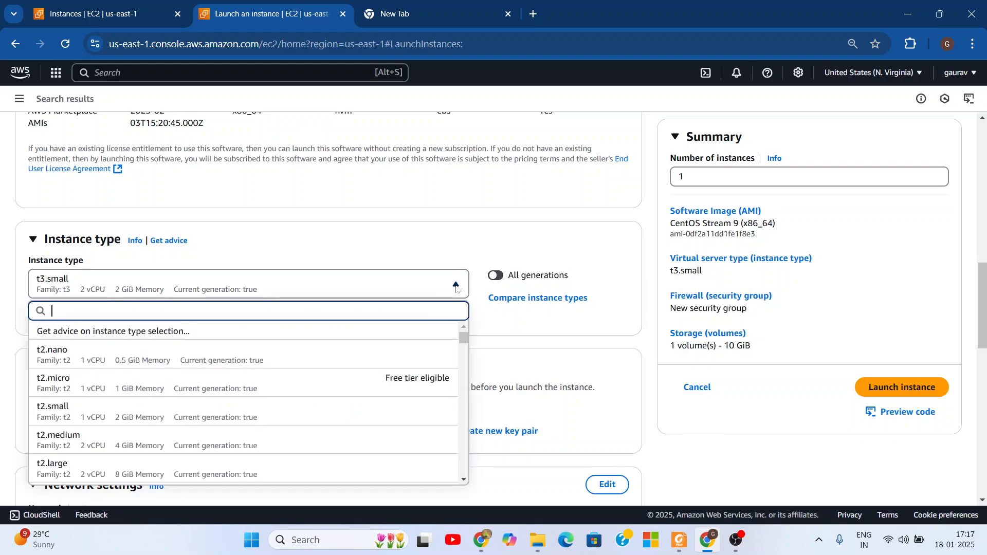
pyautogui.click(363, 384)
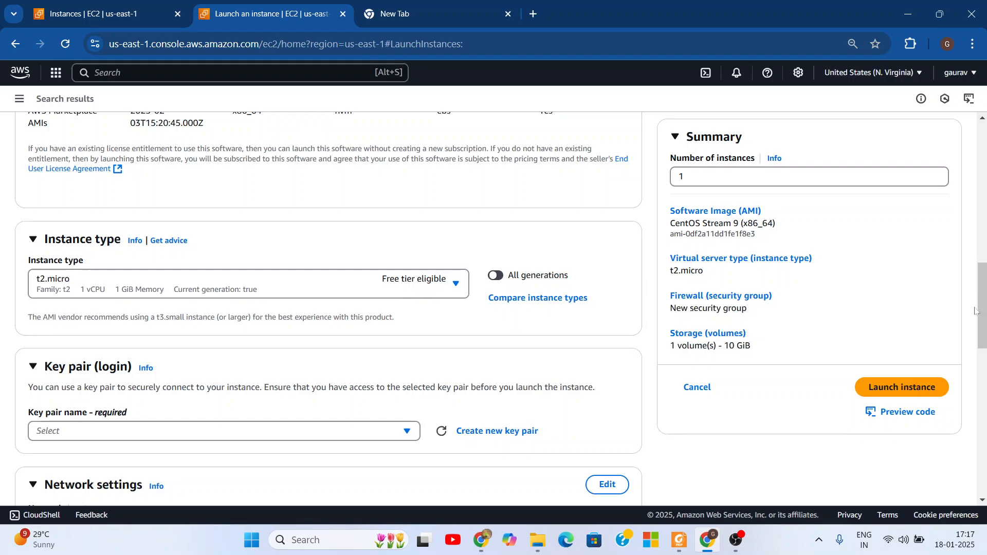
pyautogui.moveTo(983, 309); pyautogui.dragTo(984, 250)
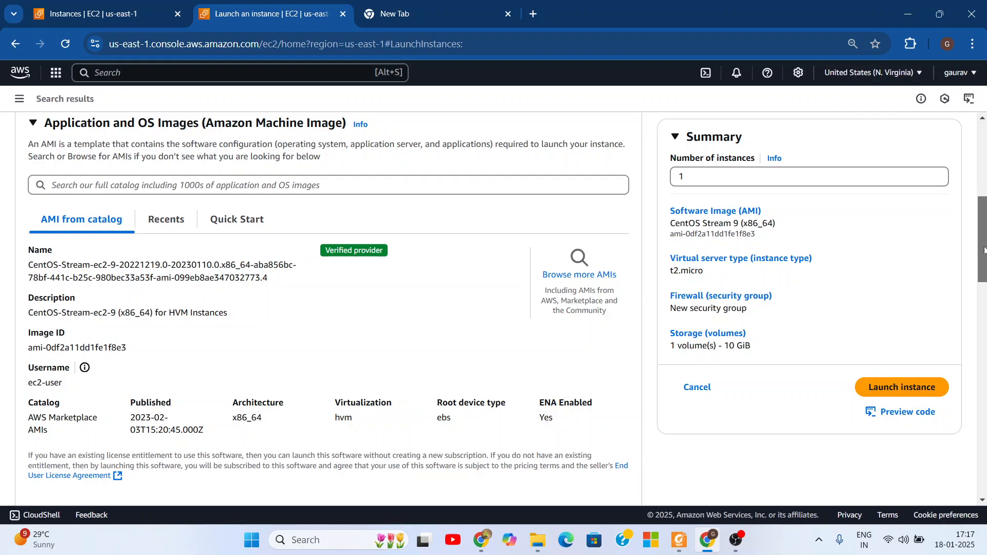
pyautogui.moveTo(984, 250); pyautogui.dragTo(983, 302)
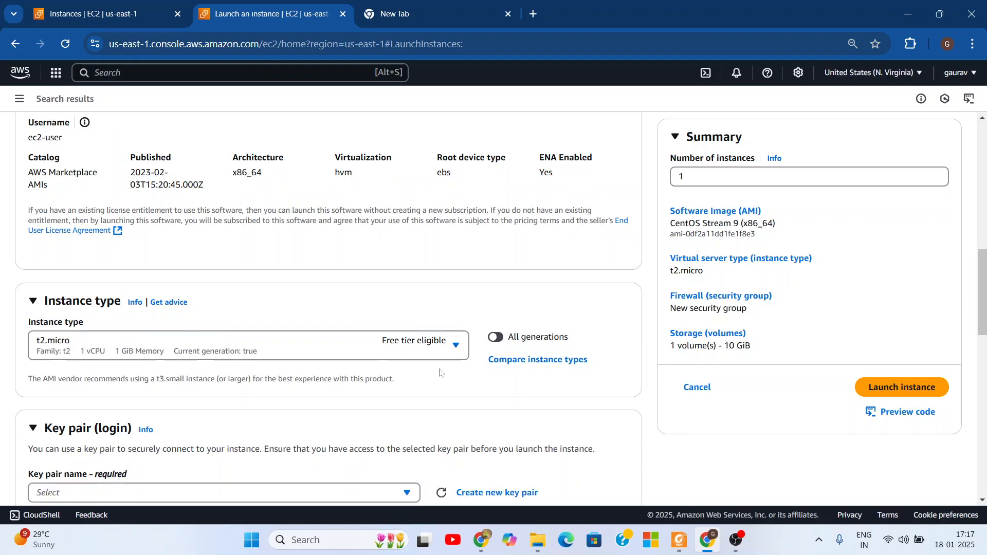
pyautogui.click(455, 348)
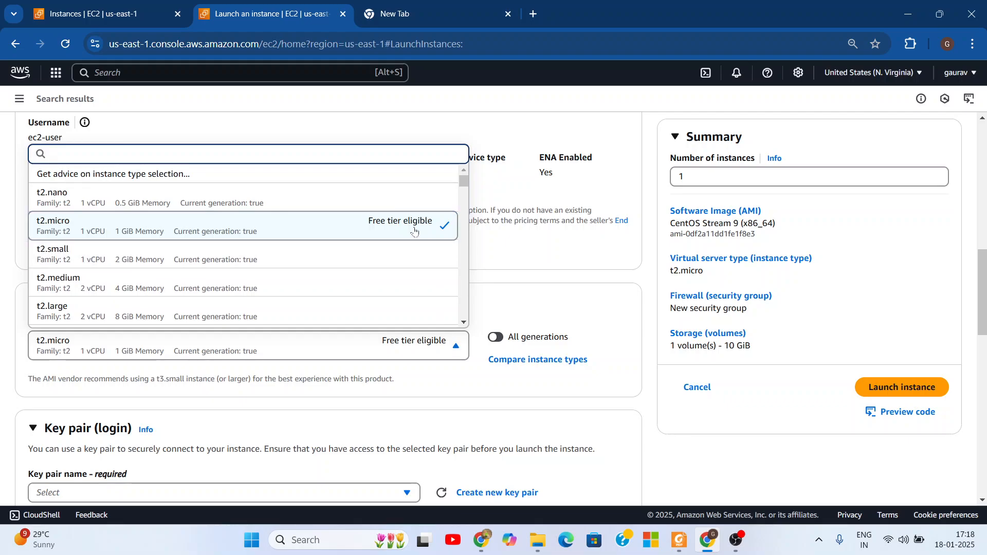
pyautogui.click(591, 285)
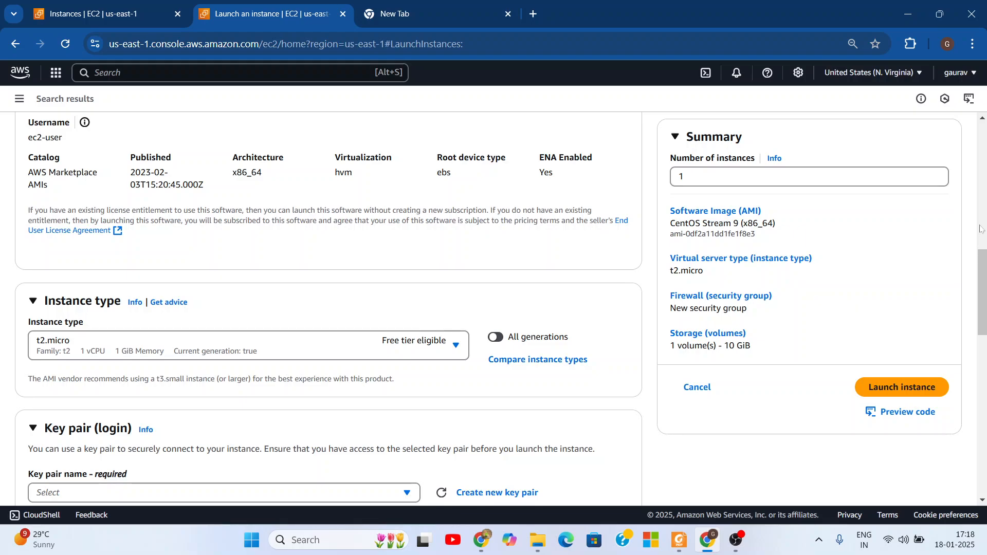
# - Create a new RSA key pair named apachekey in .pem format for the instance and check the downloaded key file
pyautogui.moveTo(982, 277); pyautogui.dragTo(981, 318)
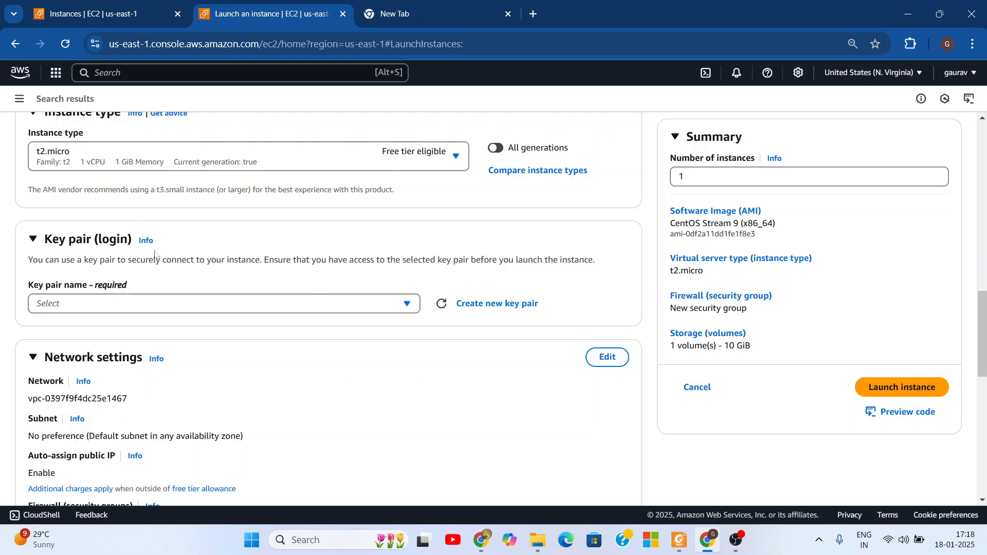
pyautogui.click(481, 304)
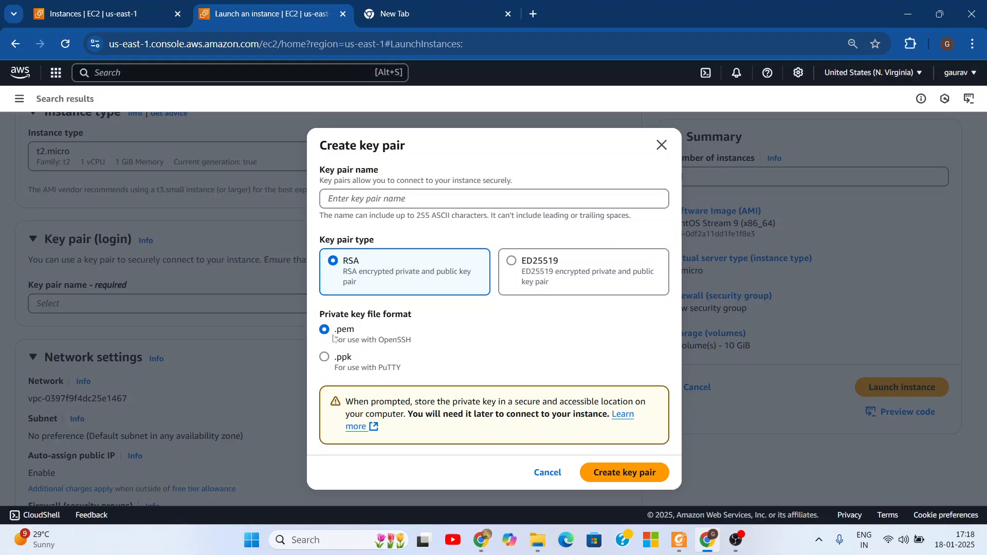
pyautogui.click(391, 198)
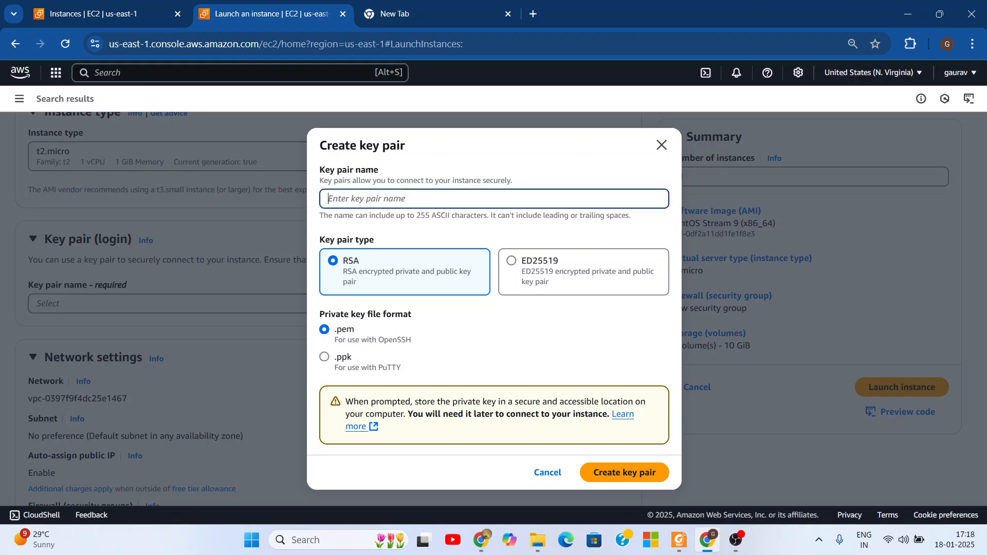
pyautogui.write('acpahe')
pyautogui.press('BackSpace')
pyautogui.press('BackSpace')
pyautogui.press('BackSpace')
pyautogui.press('BackSpace')
pyautogui.write('pacheke')
pyautogui.click(609, 471)
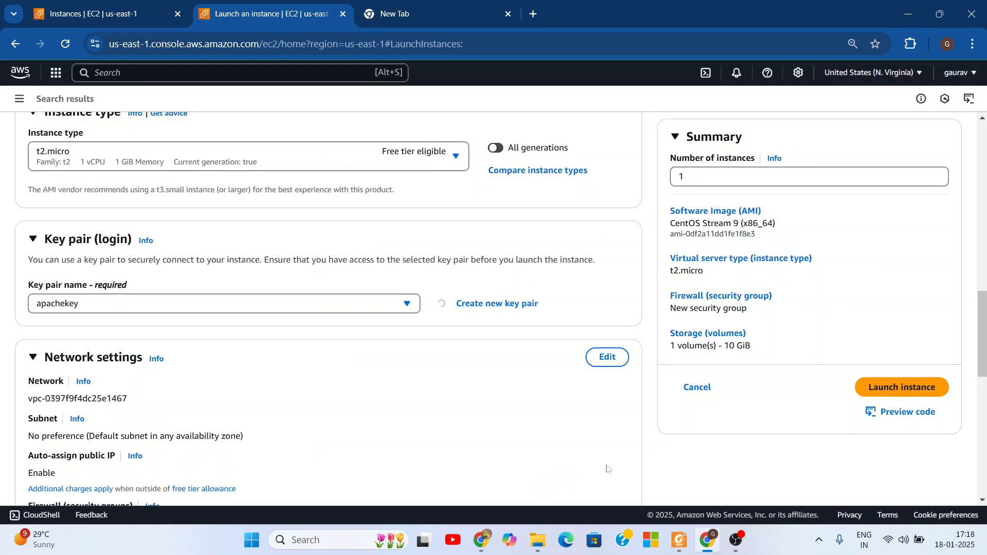
pyautogui.click(923, 45)
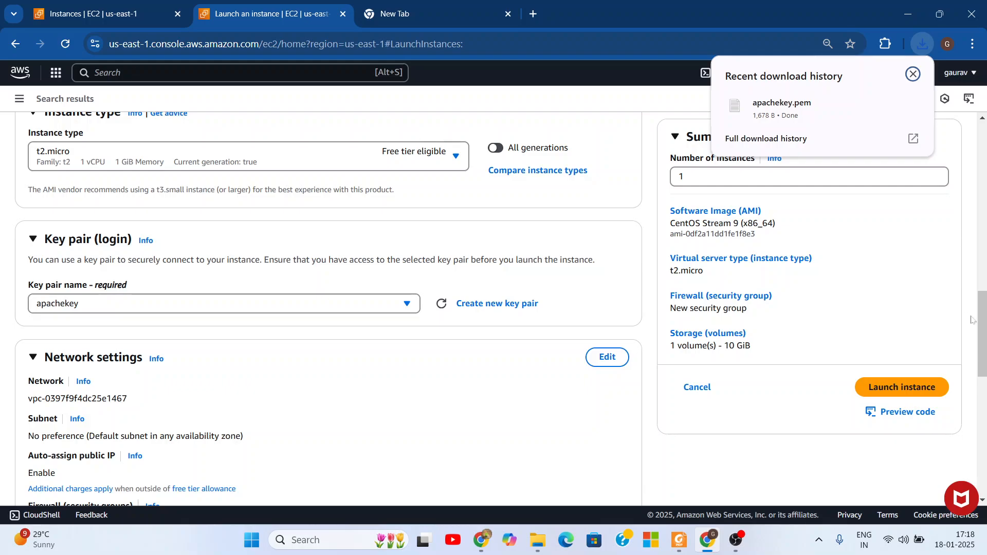
# - Keep the create security group option, open the network settings for editing, and name the security group CentOS SG
pyautogui.moveTo(982, 303); pyautogui.dragTo(984, 342)
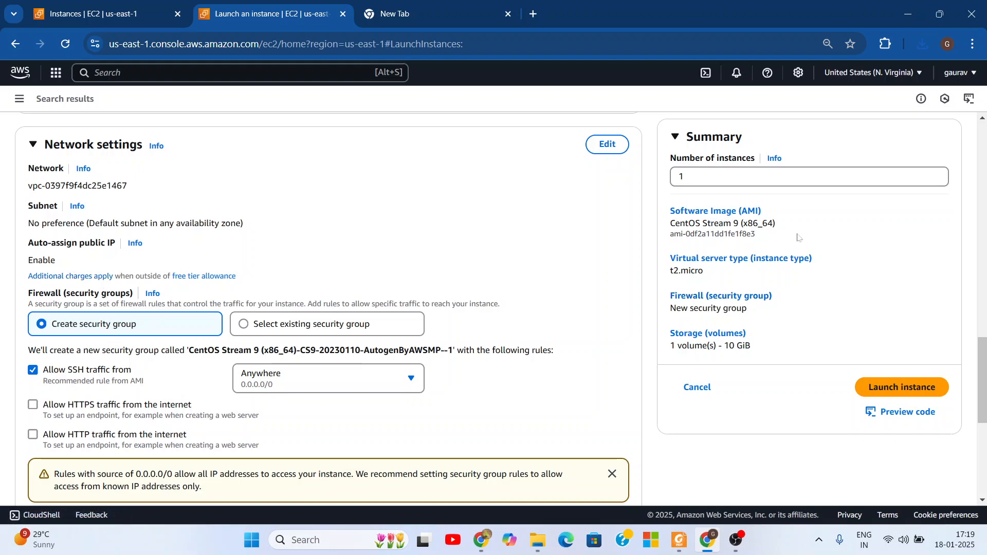
pyautogui.scroll(-3, 98, 335)
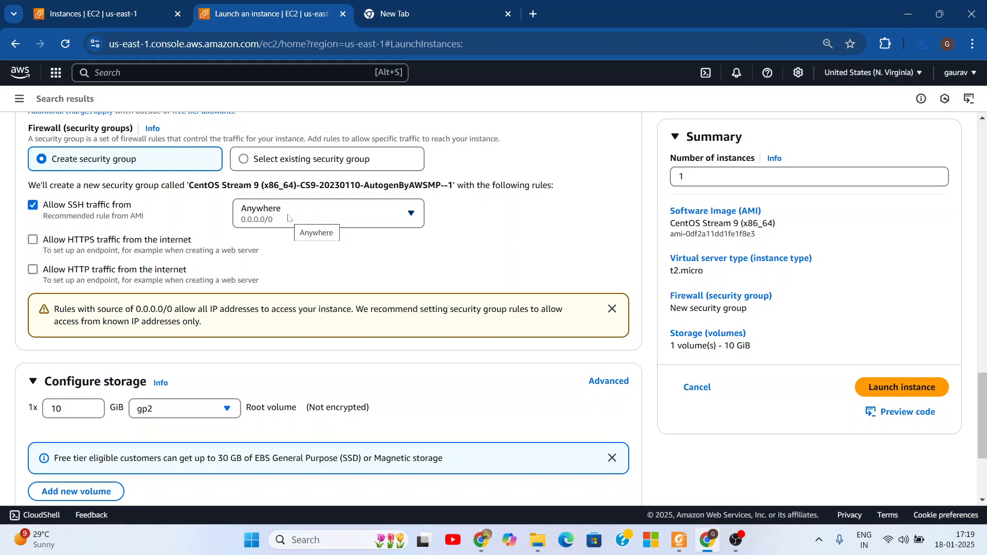
pyautogui.click(243, 160)
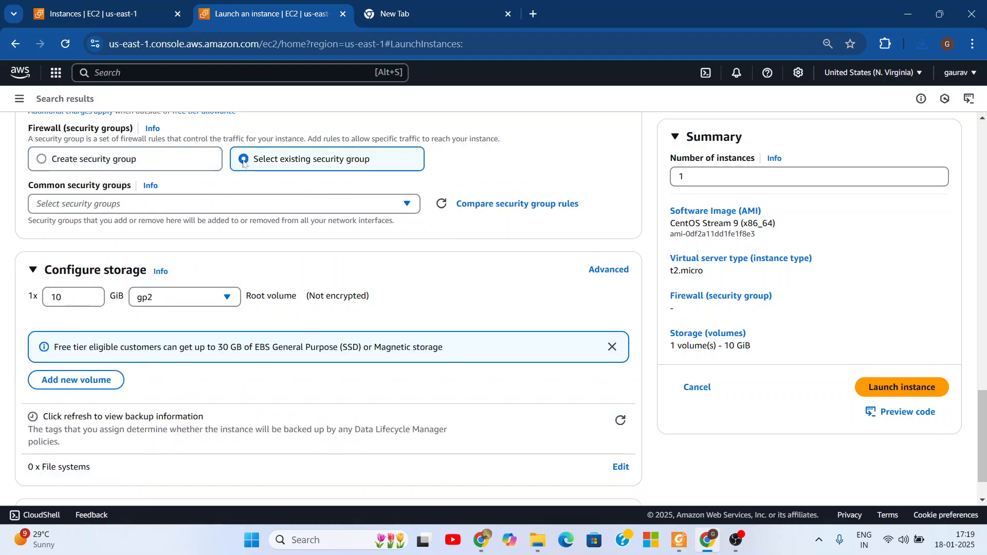
pyautogui.click(43, 159)
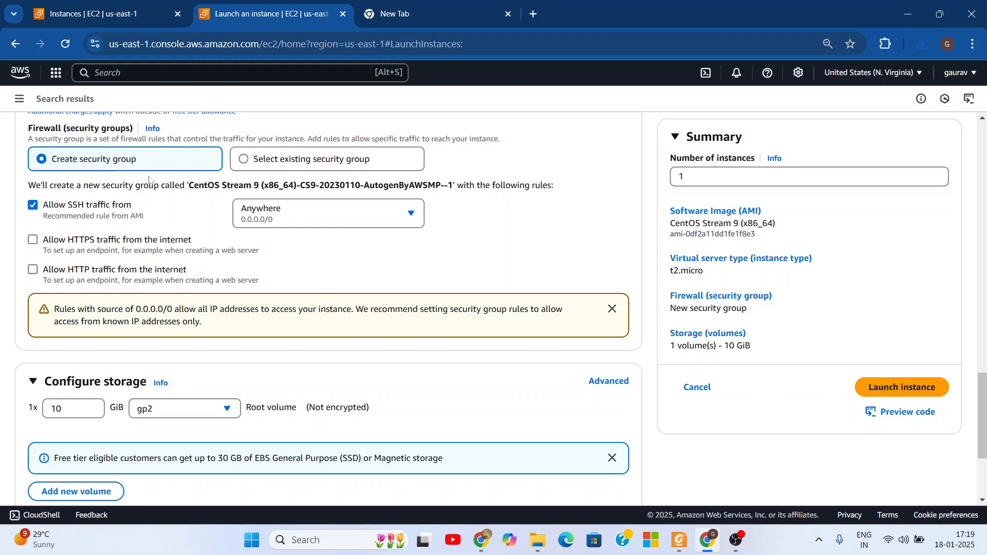
pyautogui.scroll(-1, 985, 416)
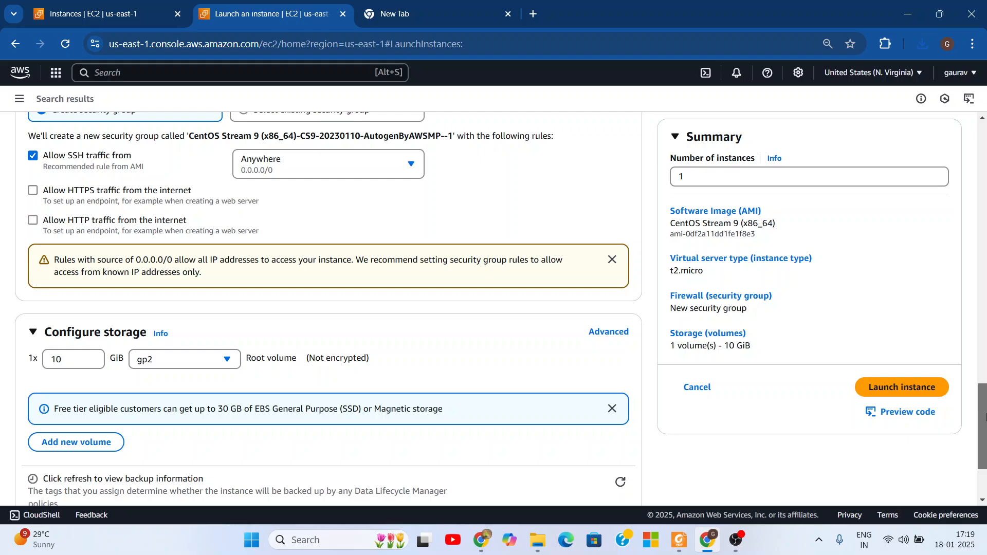
pyautogui.moveTo(984, 416); pyautogui.dragTo(982, 374)
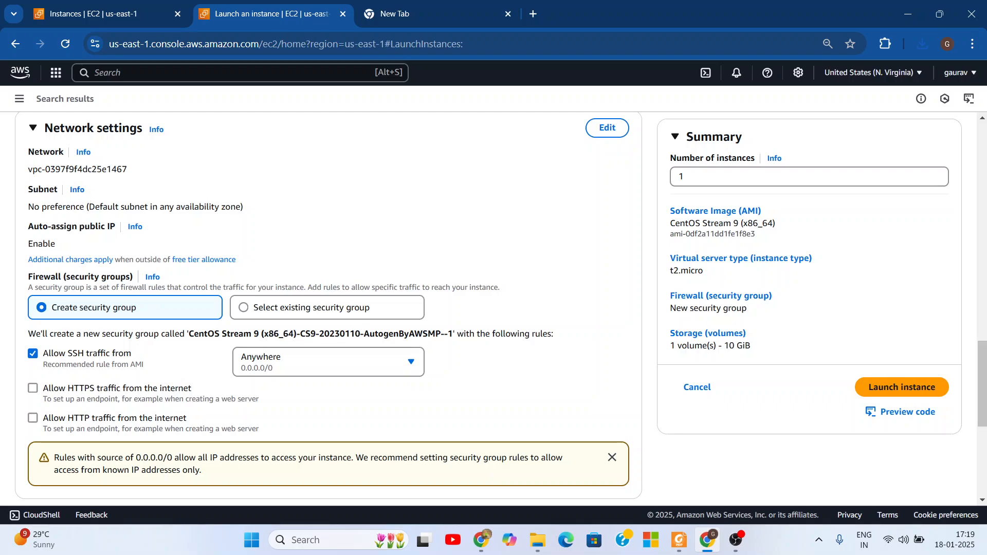
pyautogui.click(620, 129)
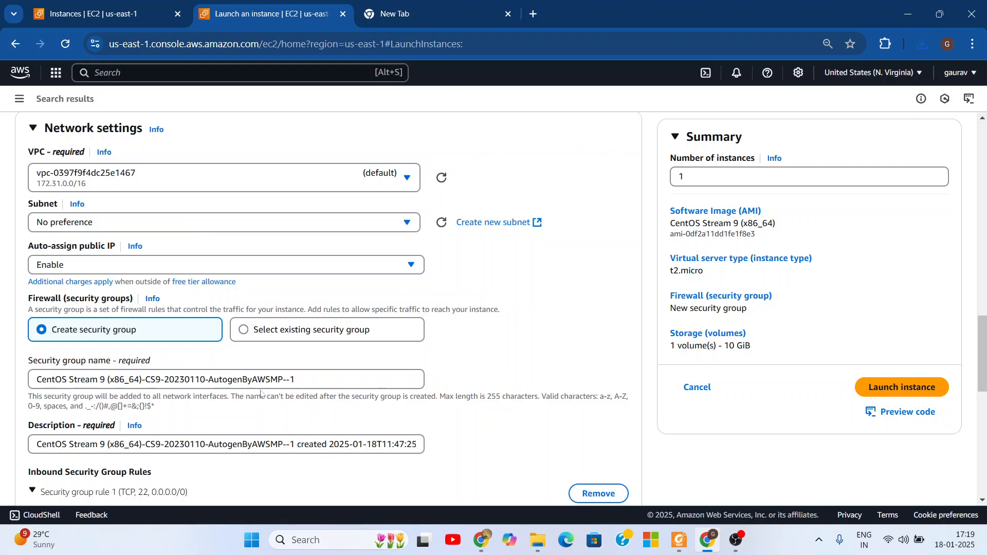
pyautogui.moveTo(296, 379); pyautogui.dragTo(69, 379)
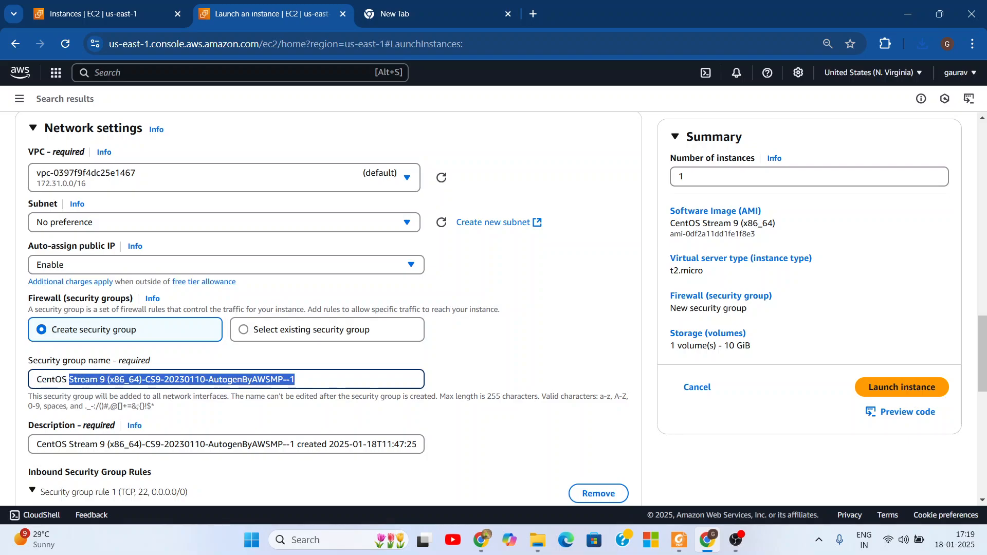
pyautogui.write('SG')
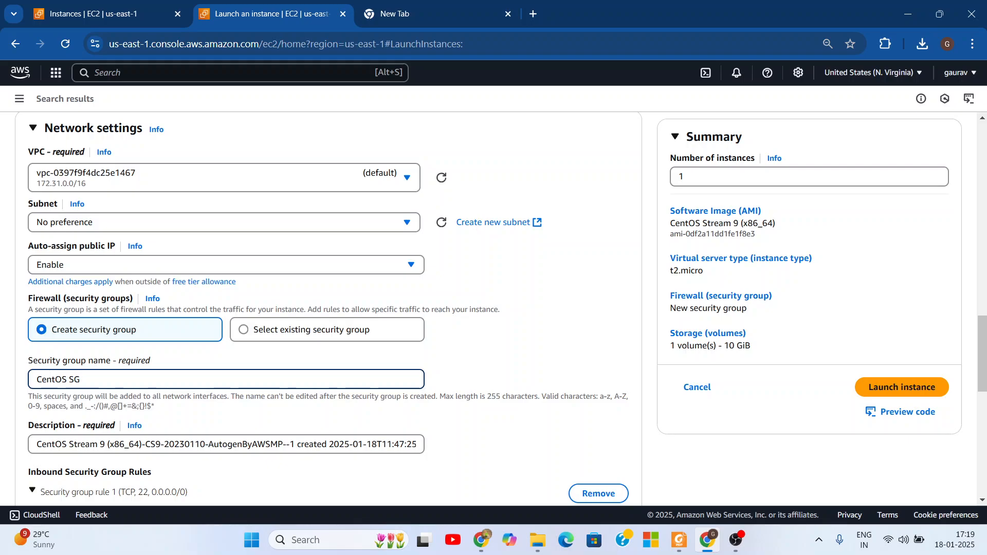
# - Replace the security group's description with CentOS SG
pyautogui.click(110, 444)
pyautogui.moveTo(73, 444); pyautogui.dragTo(467, 467)
pyautogui.press('BackSpace')
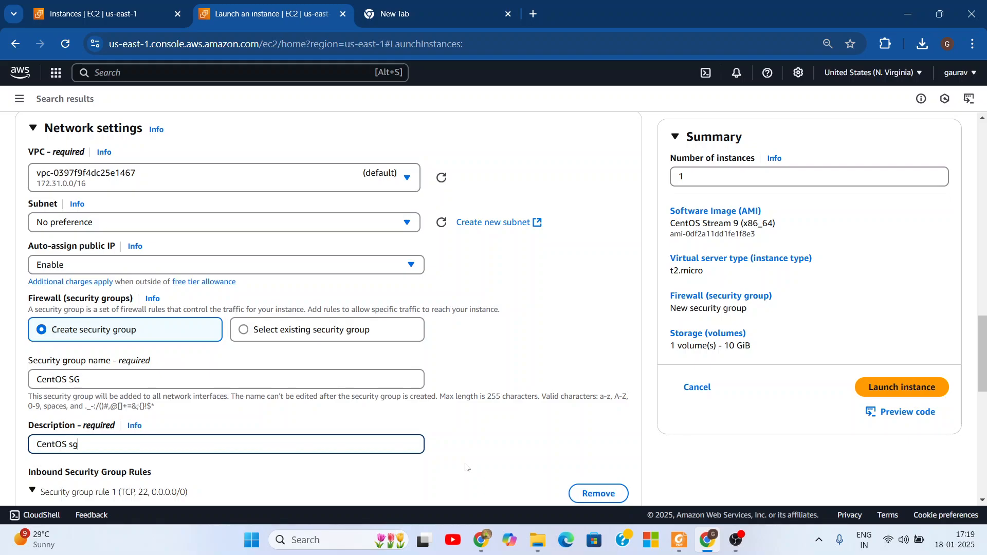
pyautogui.write('SG')
# - Restrict the inbound ssh rule by setting its source type to My IP, trying Anywhere for comparison
pyautogui.moveTo(983, 341); pyautogui.dragTo(984, 378)
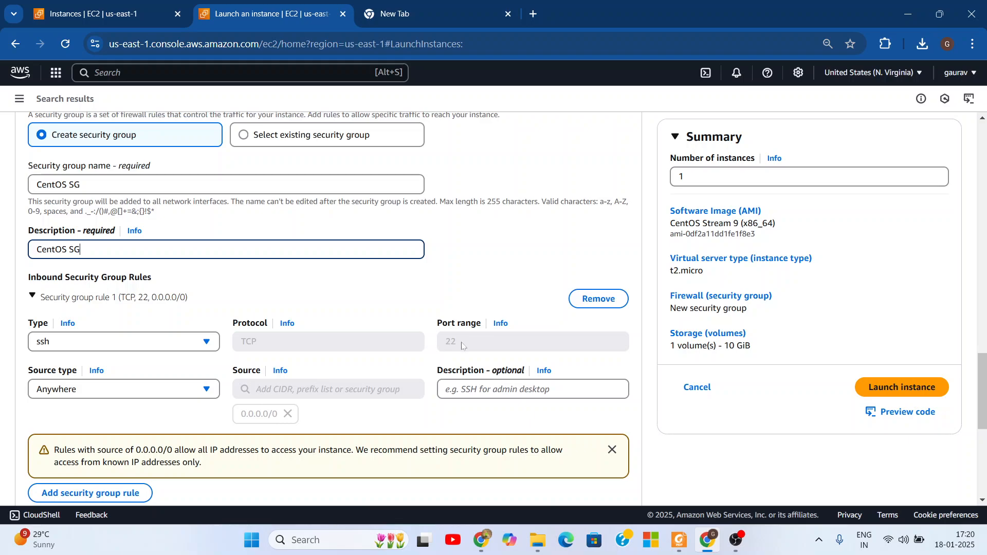
pyautogui.click(147, 391)
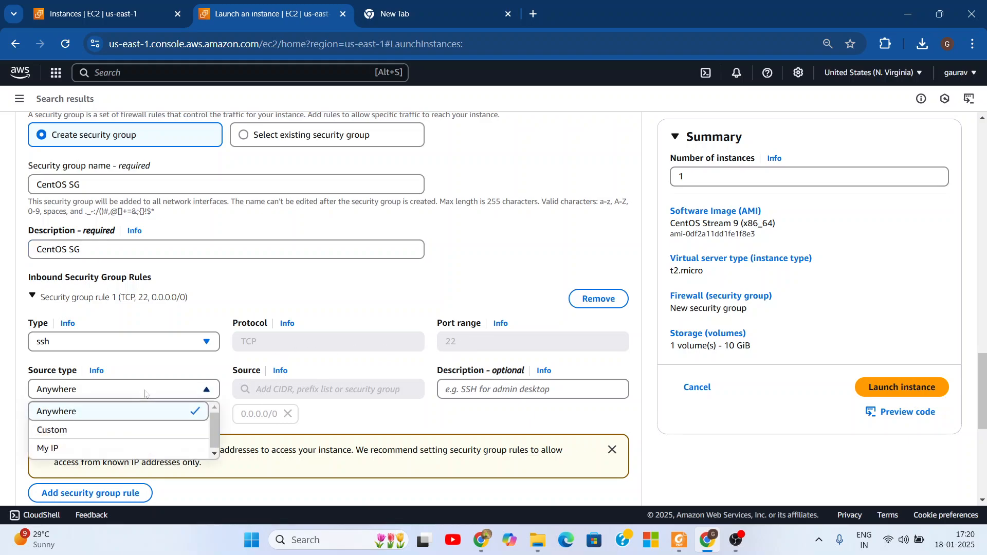
pyautogui.click(78, 449)
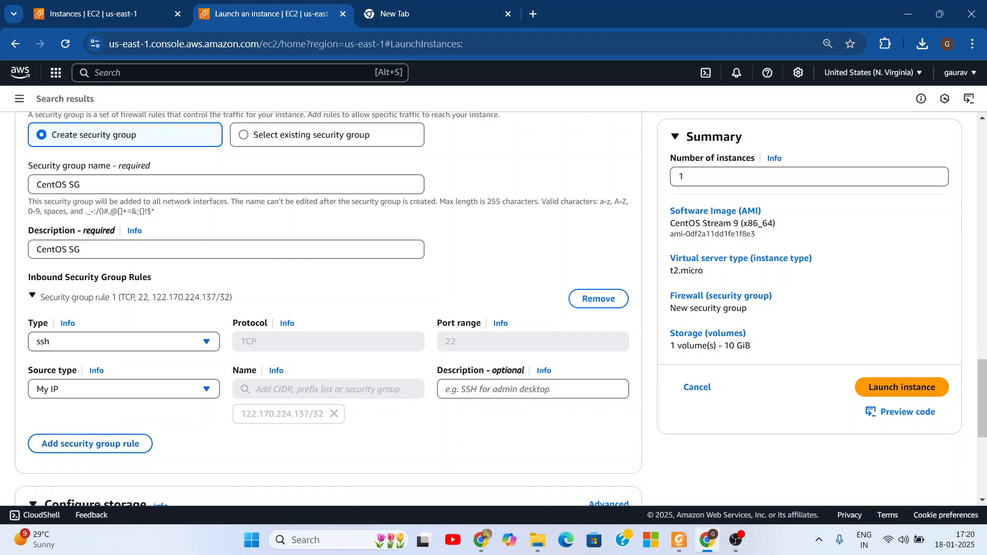
pyautogui.click(446, 389)
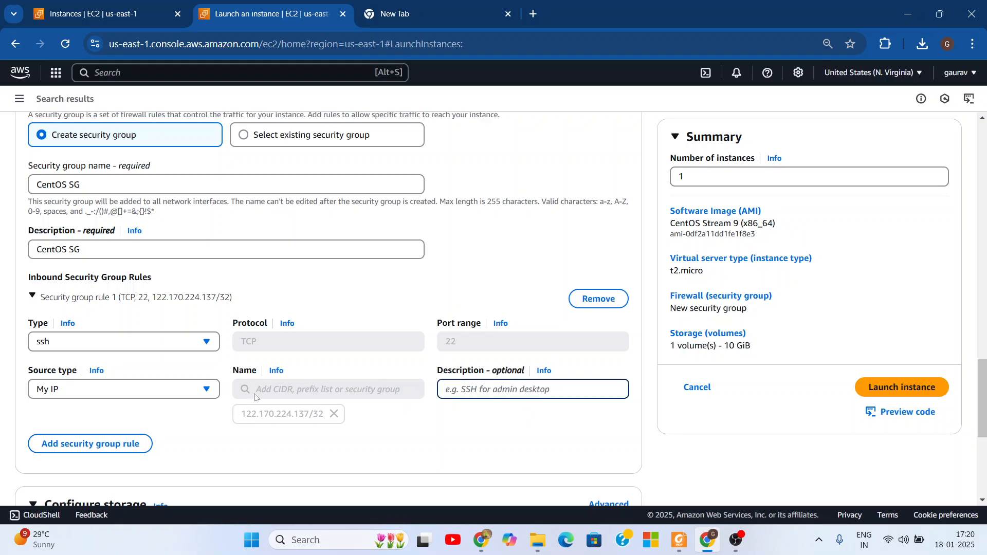
pyautogui.click(207, 392)
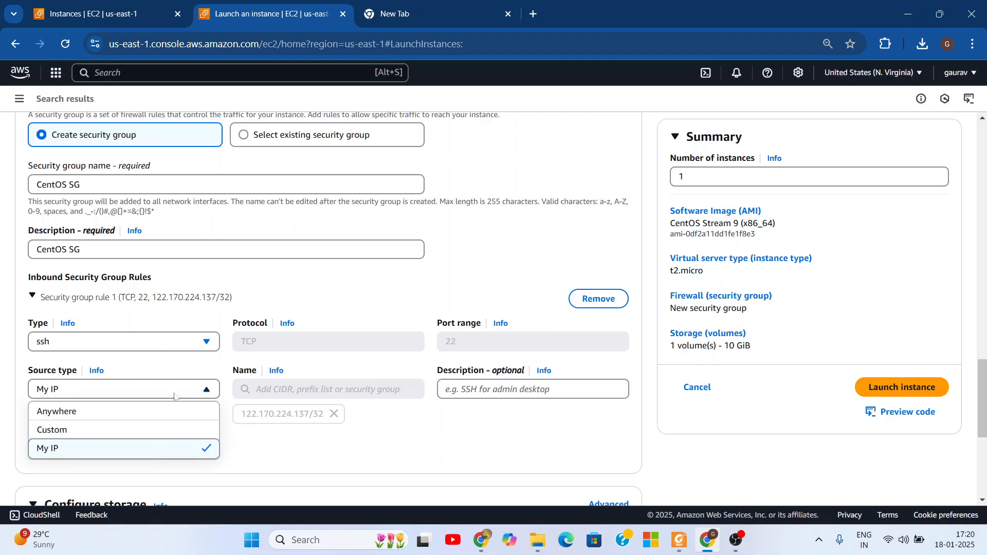
pyautogui.click(105, 414)
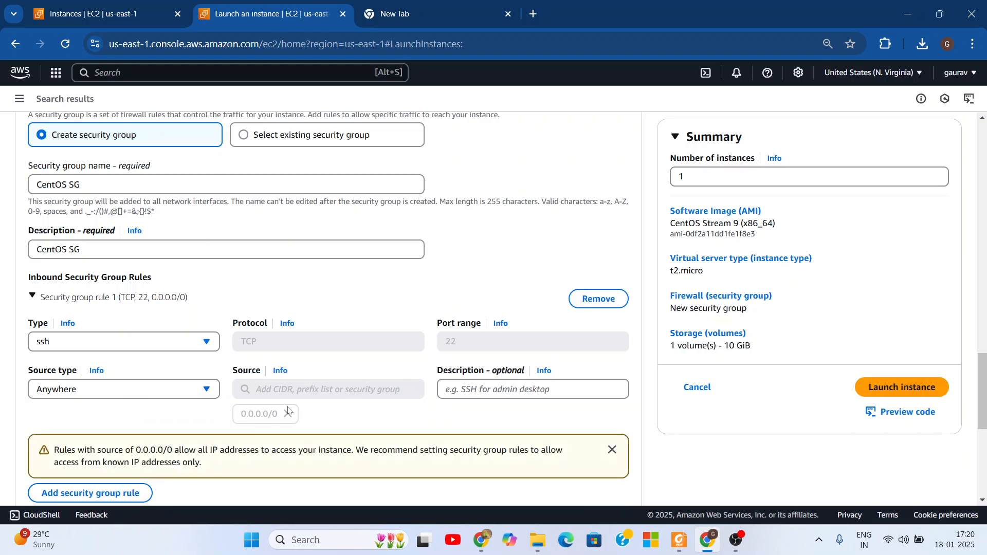
pyautogui.click(206, 390)
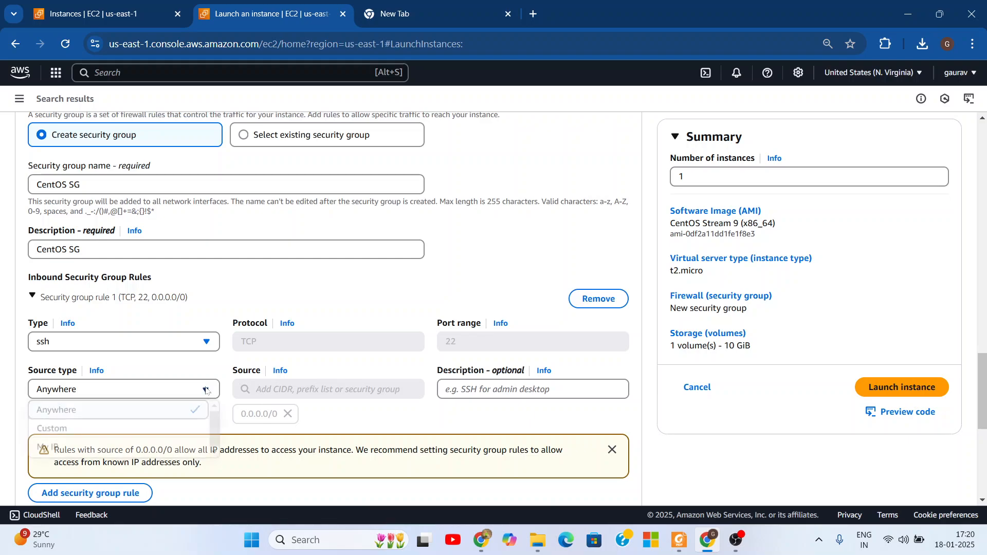
pyautogui.click(51, 448)
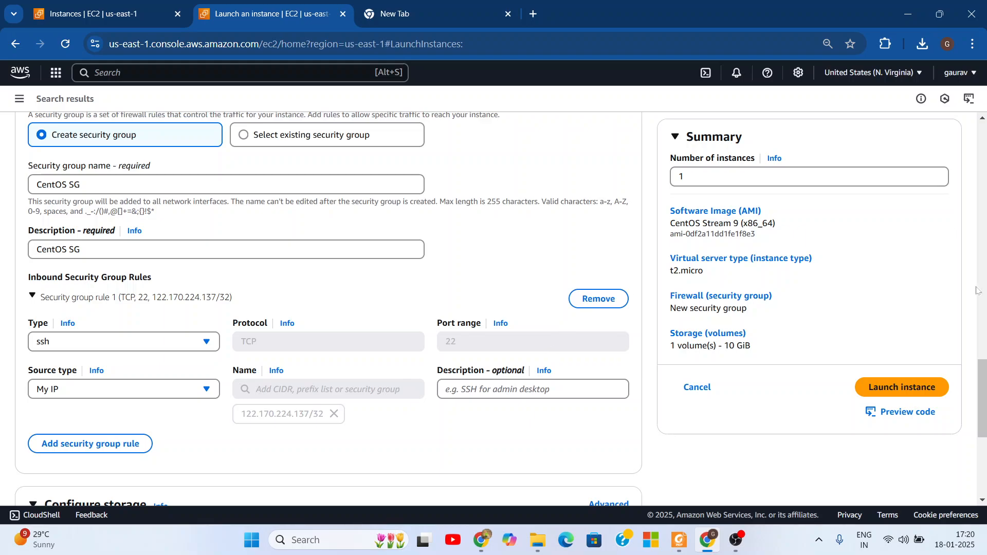
# - Add a second inbound rule of type Custom TCP with source type Anywhere, and remove that rule again
pyautogui.scroll(-2, 964, 399)
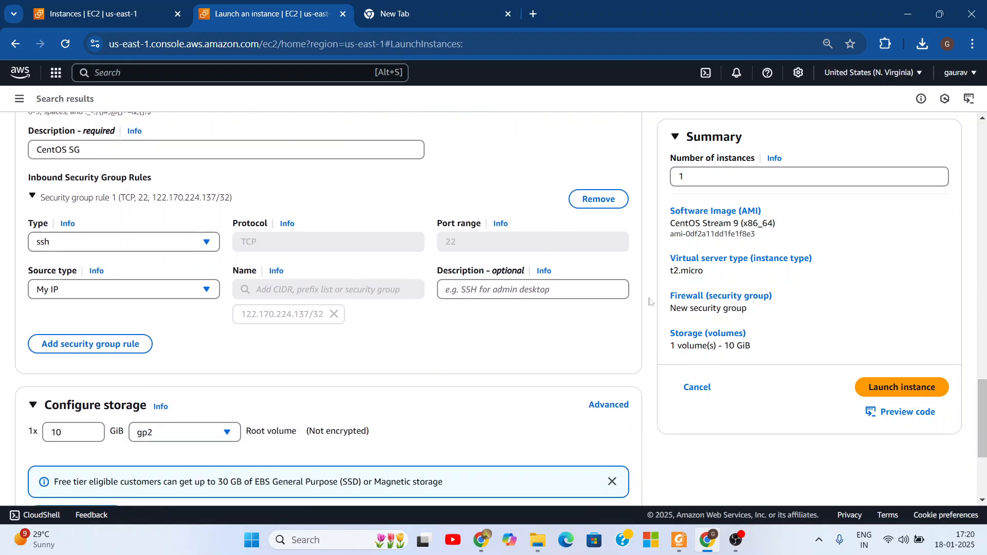
pyautogui.click(109, 345)
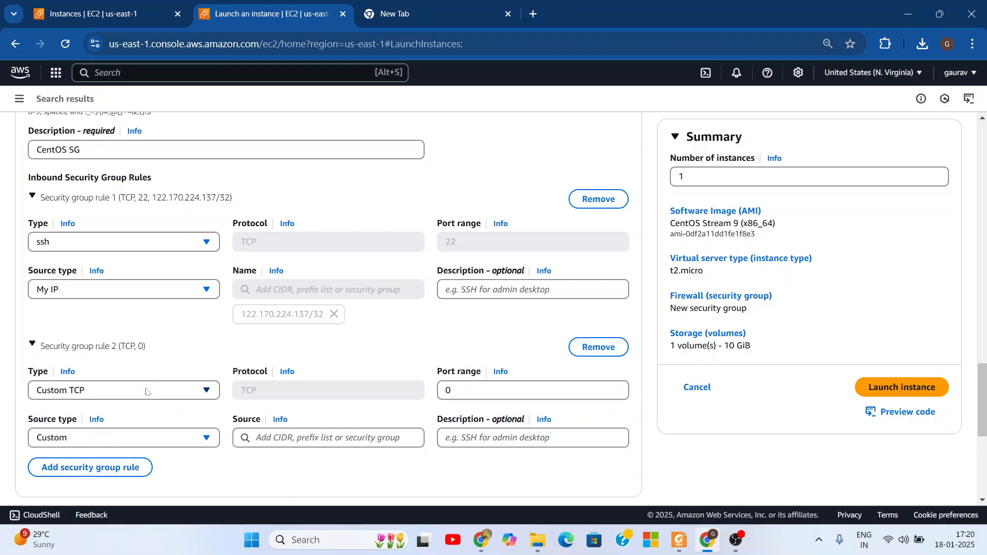
pyautogui.click(146, 391)
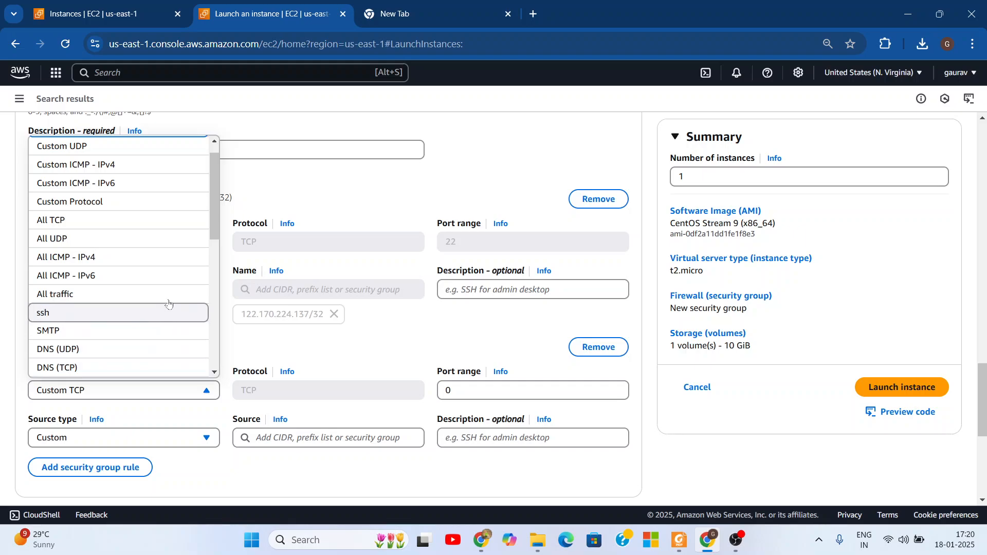
pyautogui.scroll(1, 215, 222)
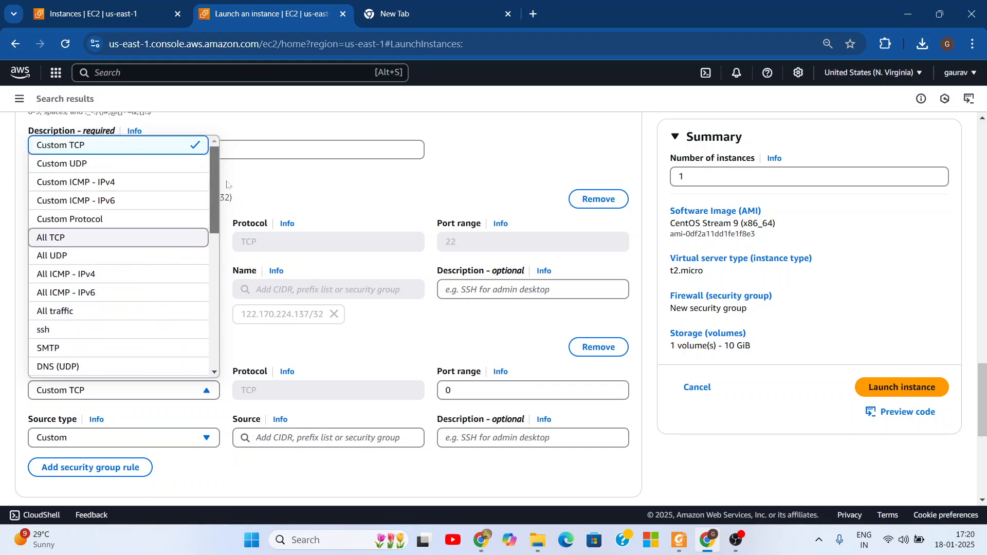
pyautogui.click(133, 147)
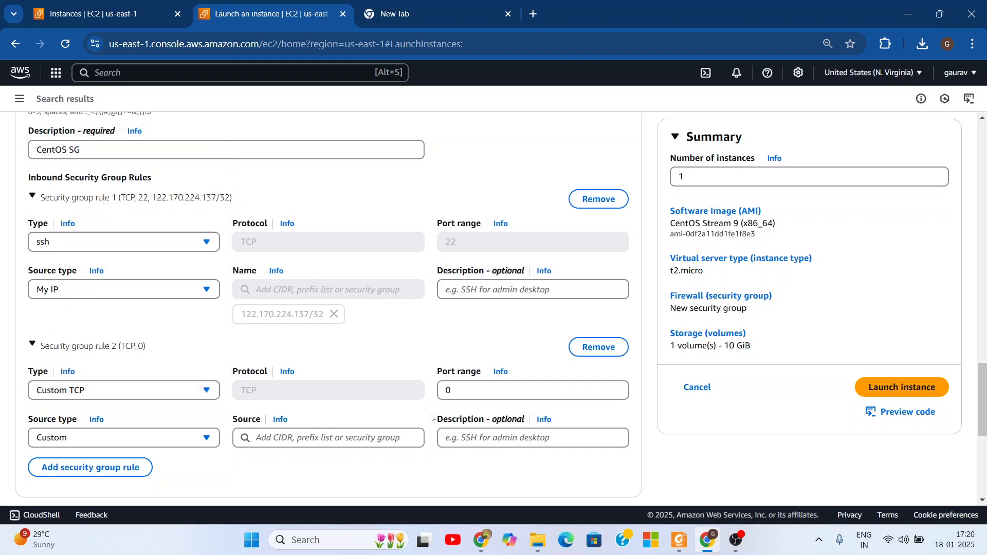
pyautogui.click(452, 390)
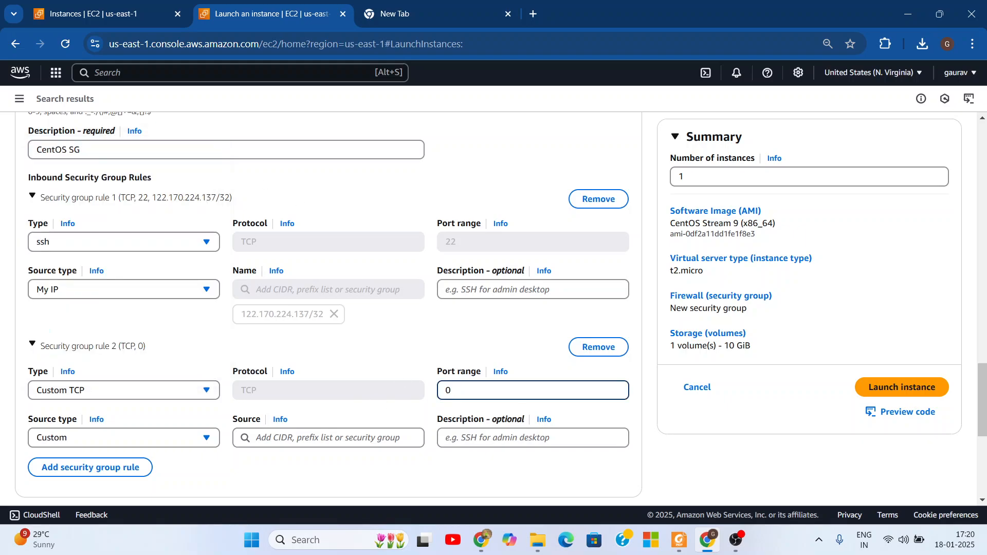
pyautogui.click(199, 437)
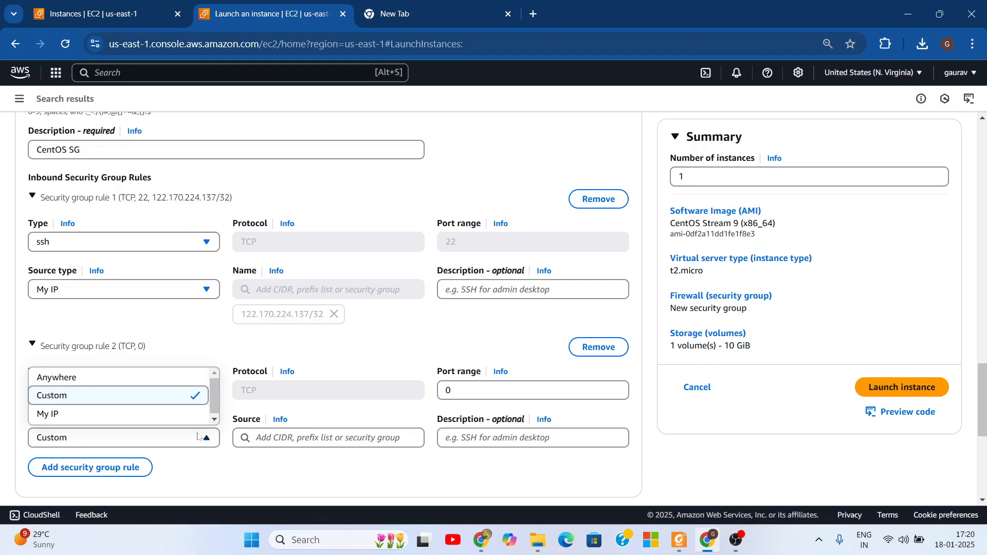
pyautogui.click(148, 378)
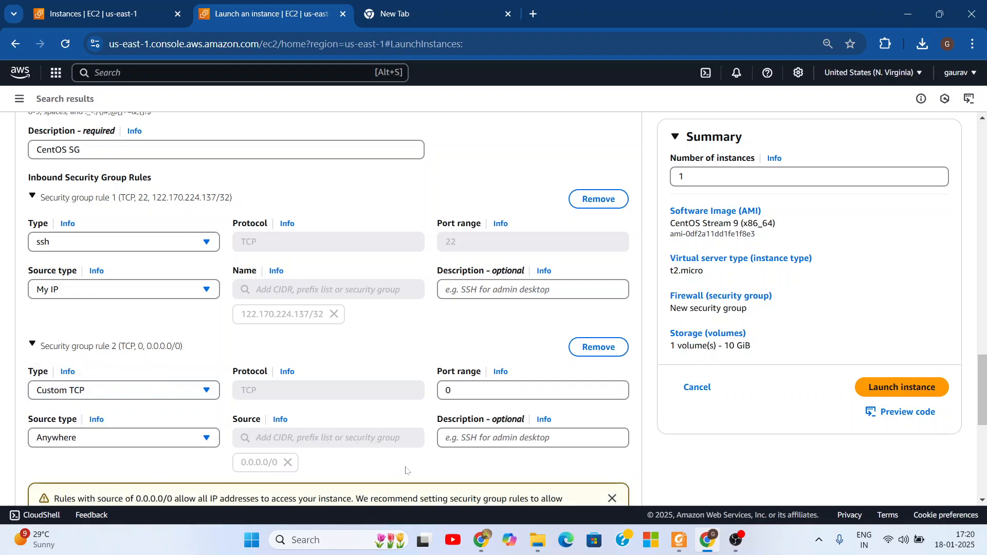
pyautogui.click(205, 391)
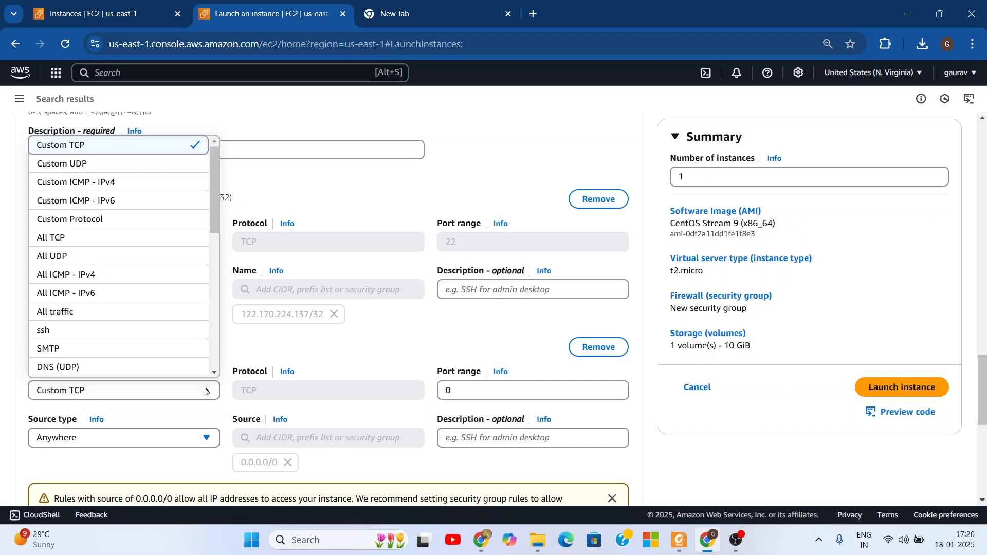
pyautogui.click(502, 317)
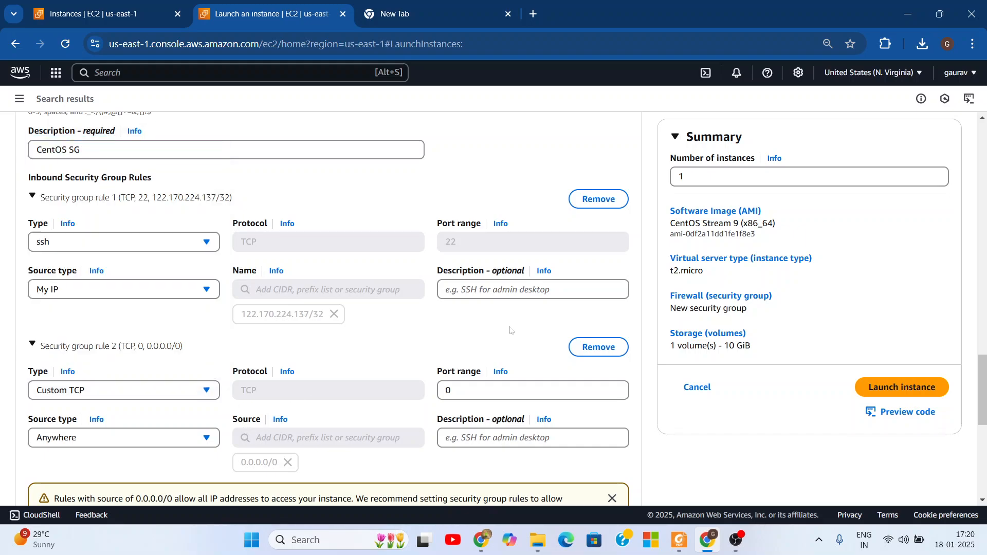
pyautogui.click(596, 348)
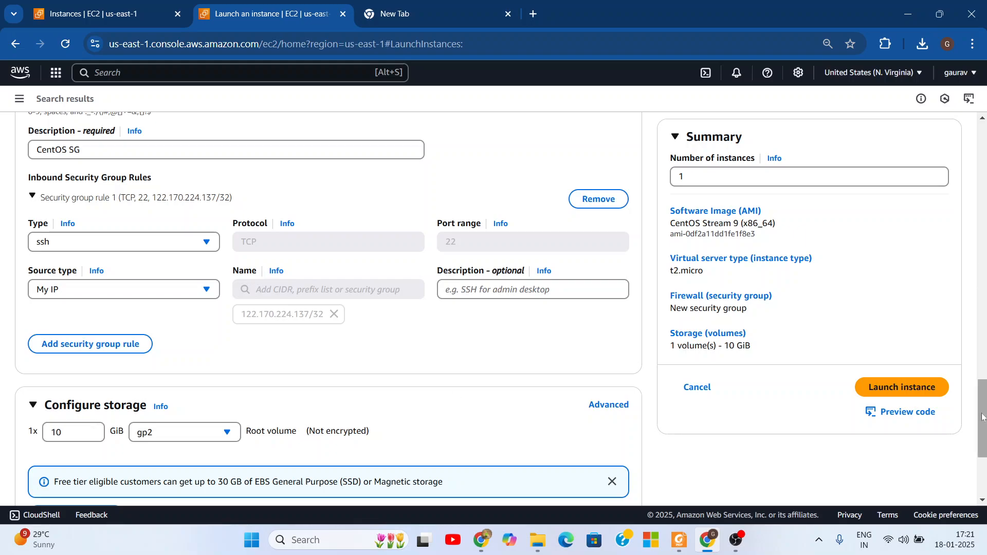
# - Review the remaining rule, storage and advanced sections, and launch the centos instance with the 10 GiB gp2 root volume
pyautogui.moveTo(976, 400); pyautogui.dragTo(975, 428)
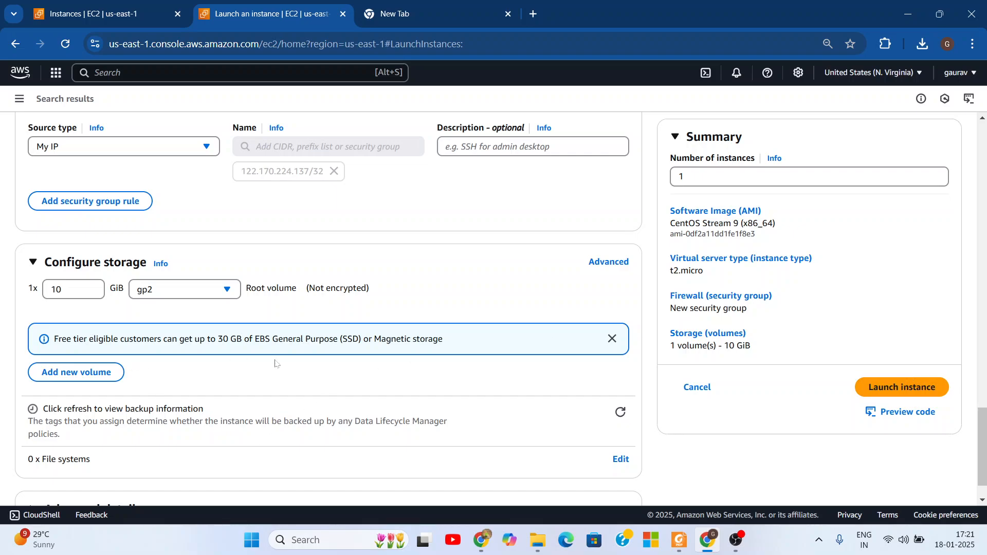
pyautogui.scroll(-2, 969, 407)
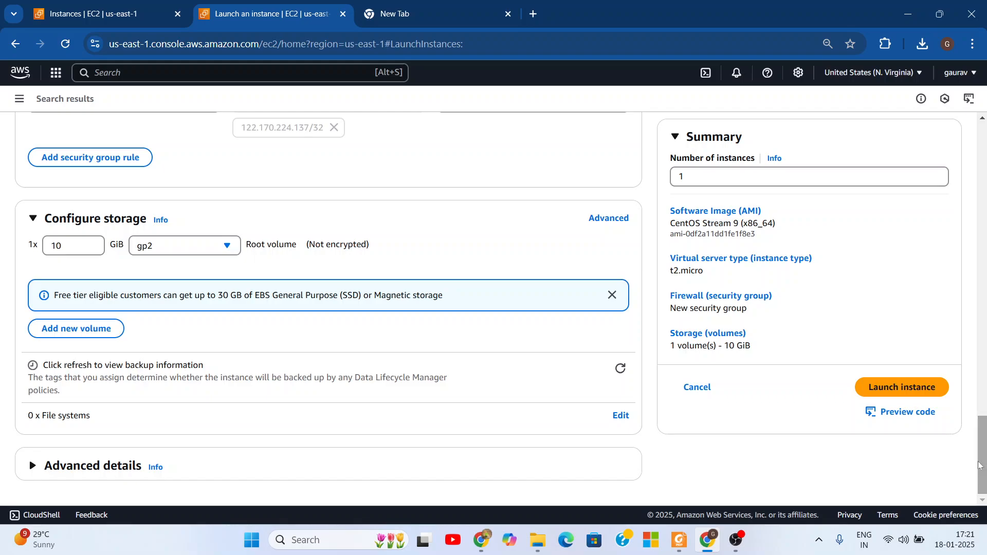
pyautogui.click(888, 391)
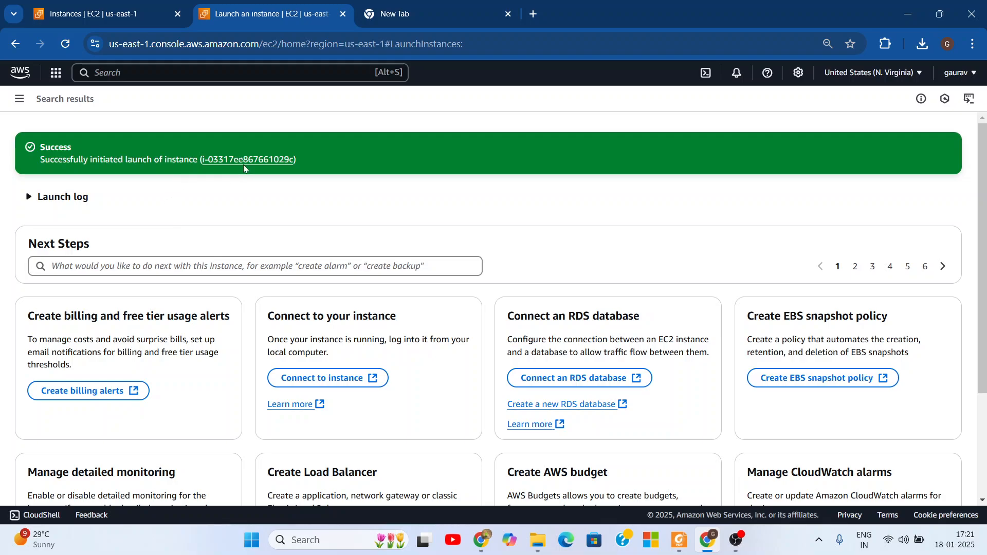
# - Open the details of the newly launched centos instance and copy its public IPv4 address
pyautogui.click(244, 160)
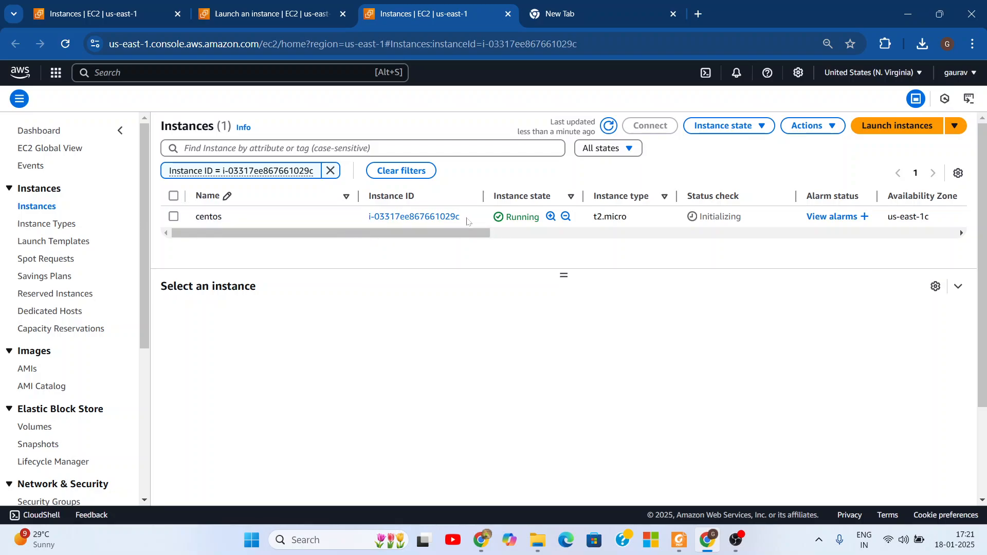
pyautogui.click(433, 218)
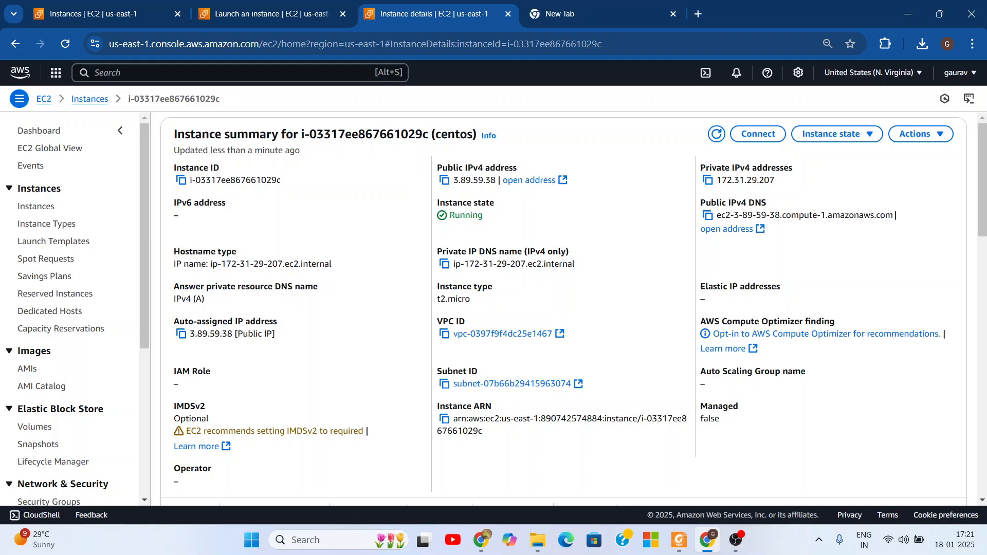
pyautogui.moveTo(453, 180); pyautogui.dragTo(496, 181)
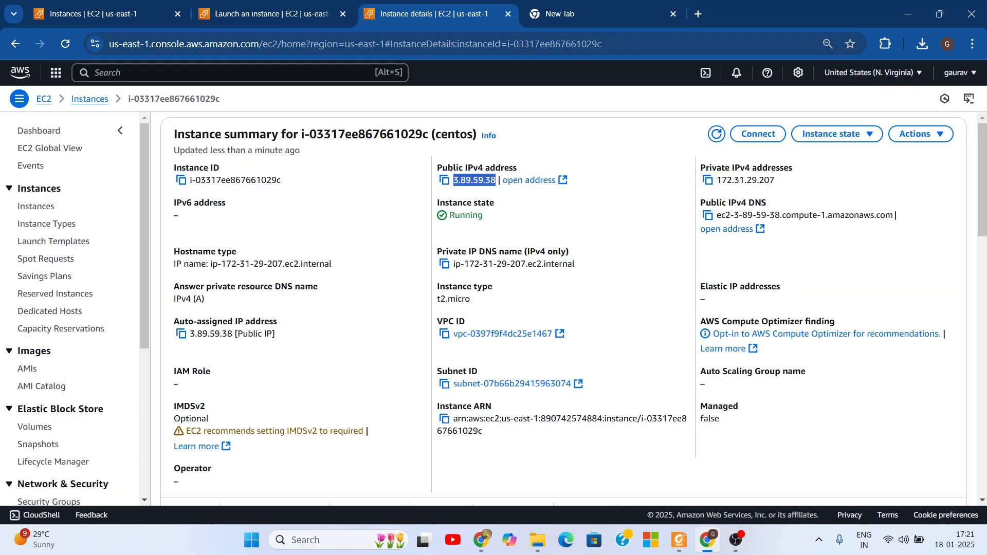
pyautogui.click(443, 181)
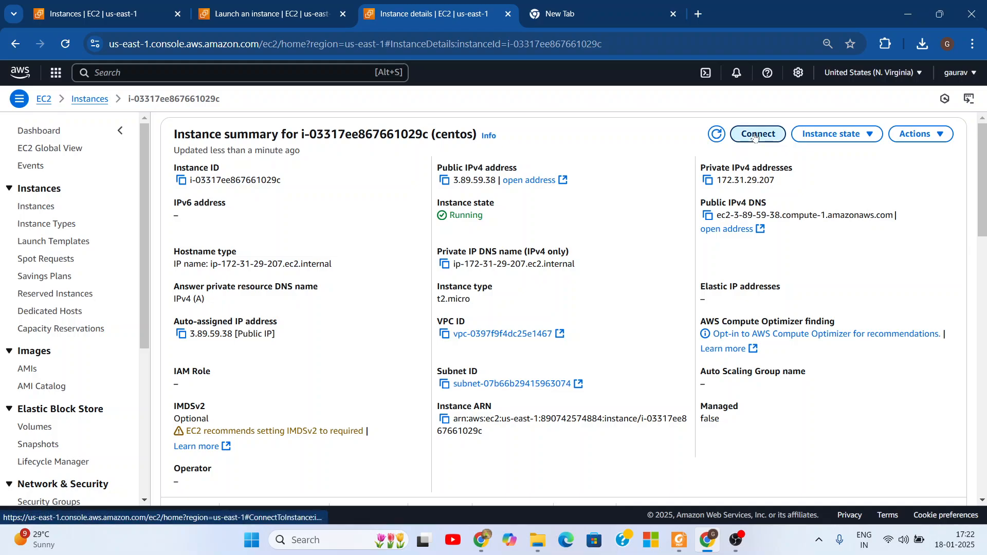
# - Open the instance's SSH client connection instructions and copy the example ssh command
pyautogui.click(758, 134)
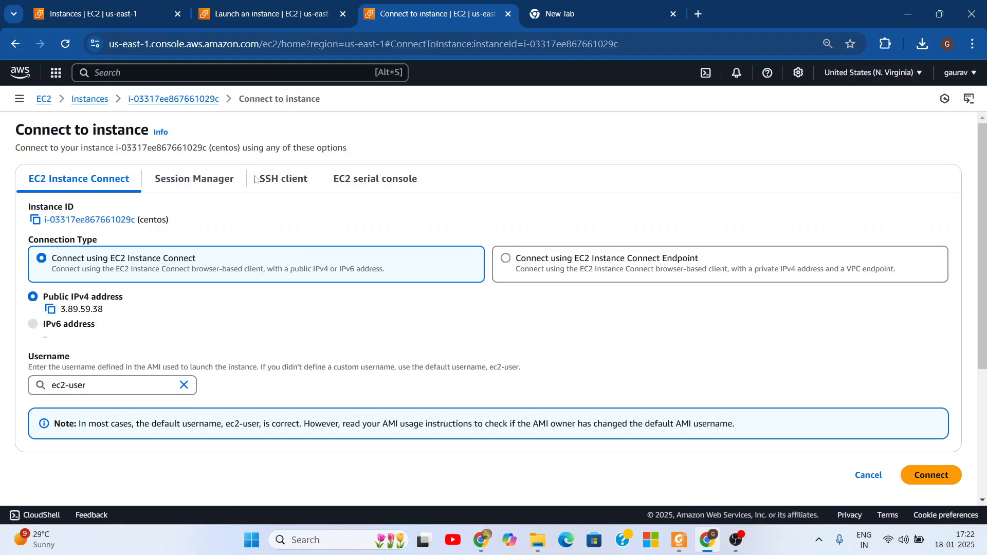
pyautogui.click(291, 185)
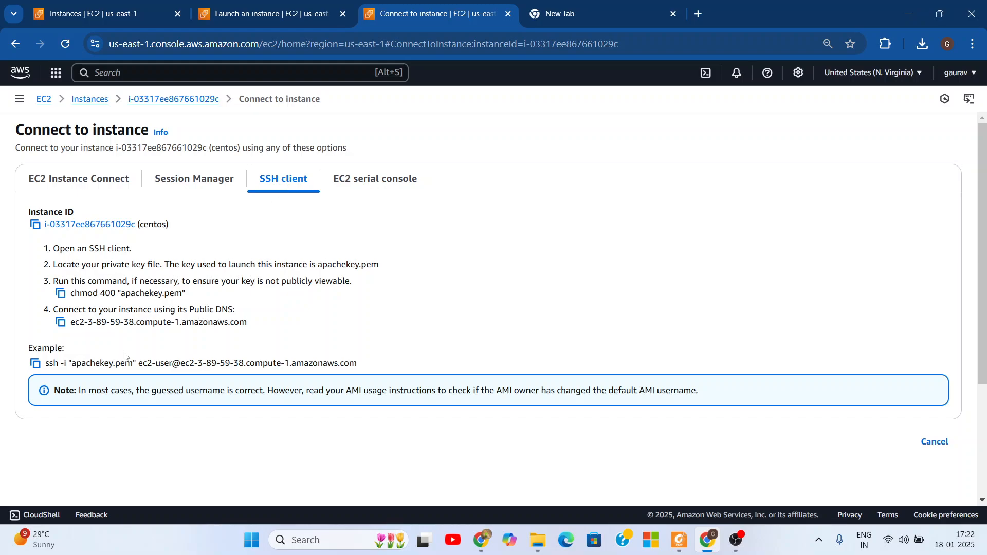
pyautogui.moveTo(45, 366); pyautogui.dragTo(362, 368)
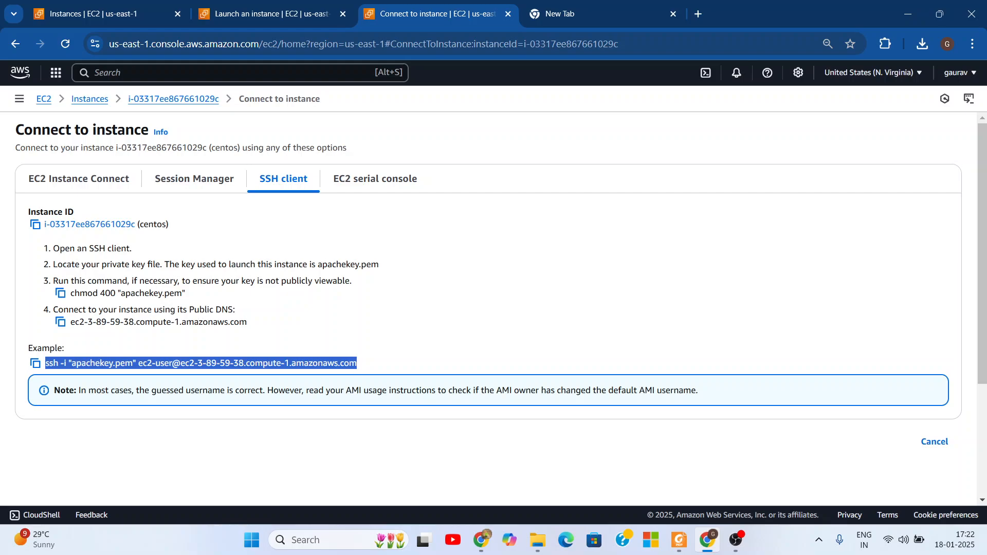
pyautogui.click(35, 364)
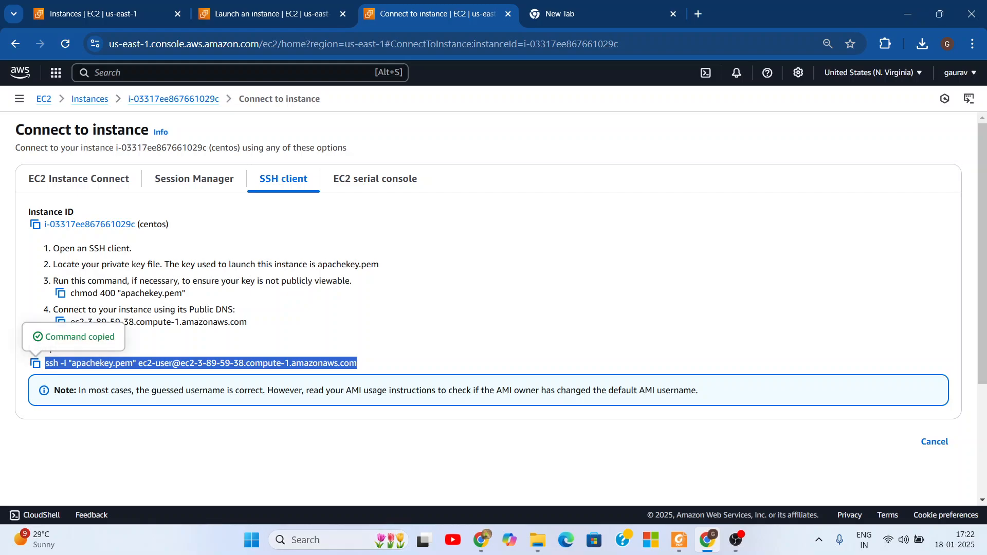
# - Open Git Bash and paste the copied ssh command at its prompt
pyautogui.click(308, 540)
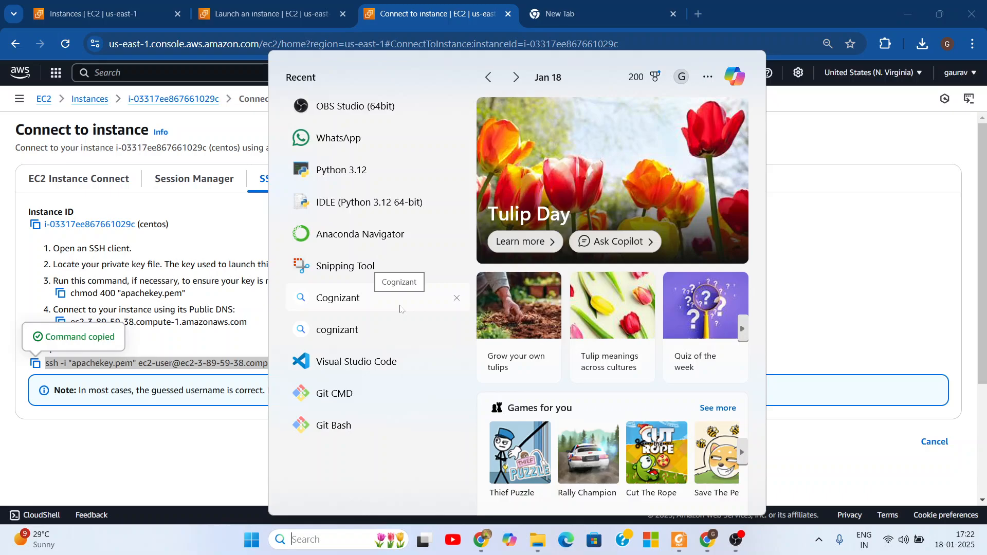
pyautogui.write('gi')
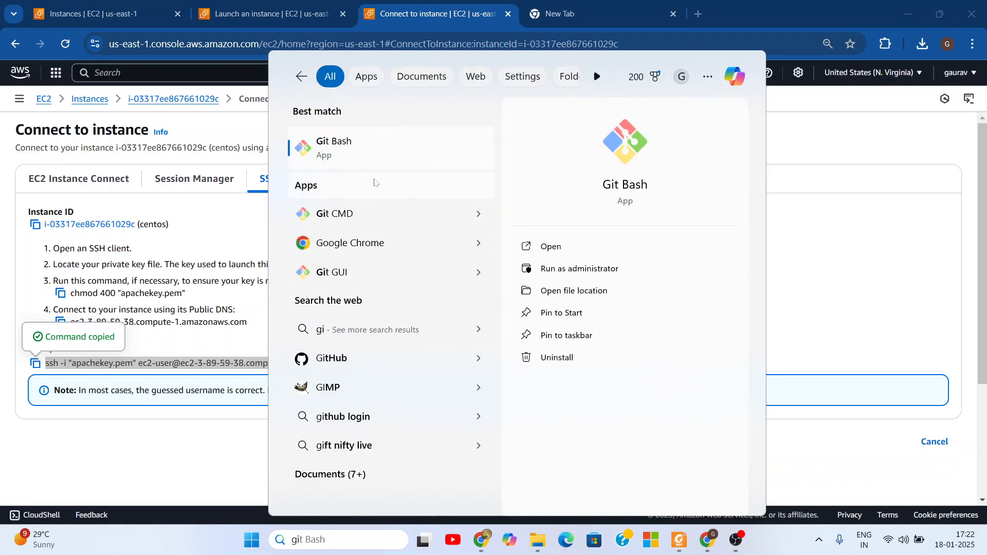
pyautogui.click(371, 155)
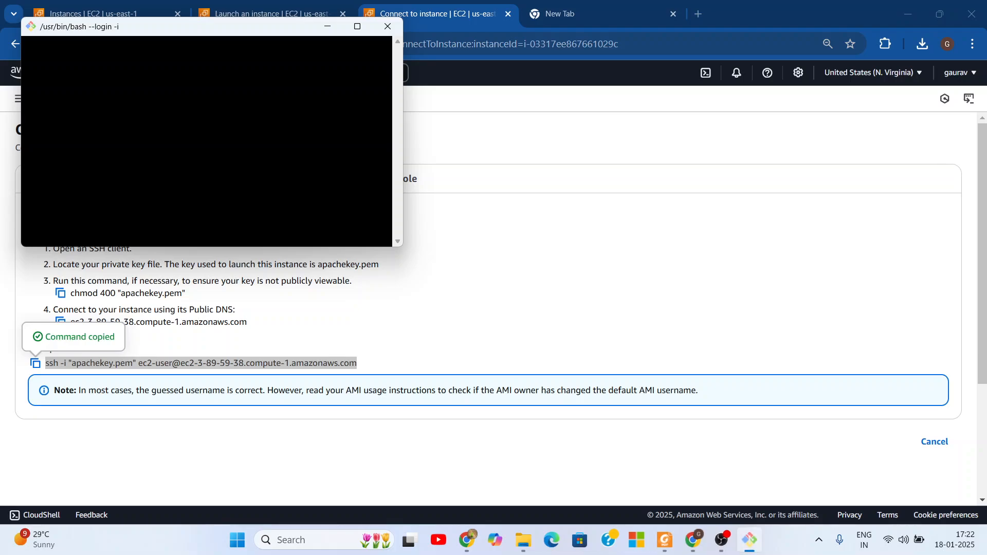
pyautogui.moveTo(245, 26); pyautogui.dragTo(561, 110)
pyautogui.rightClick(433, 146)
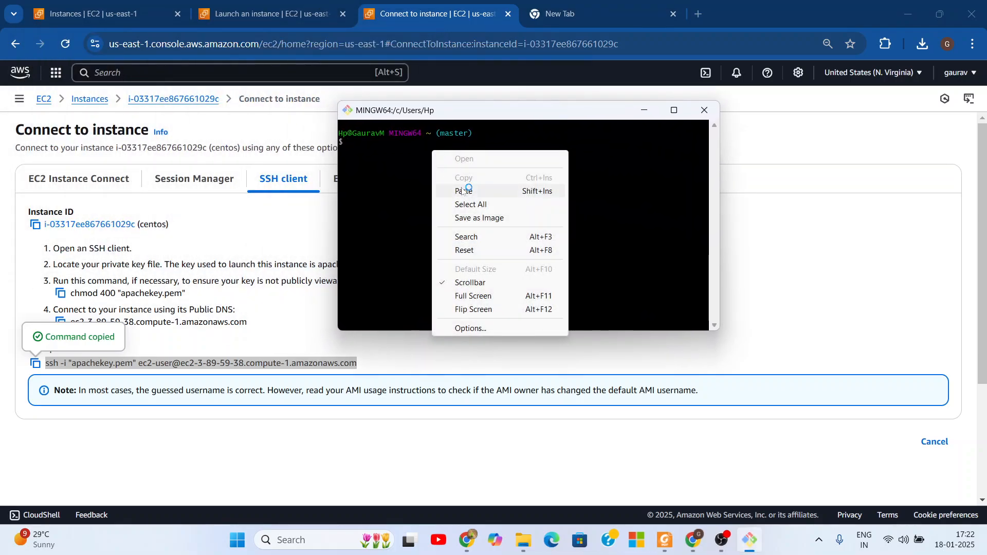
pyautogui.click(467, 189)
pyautogui.click(464, 190)
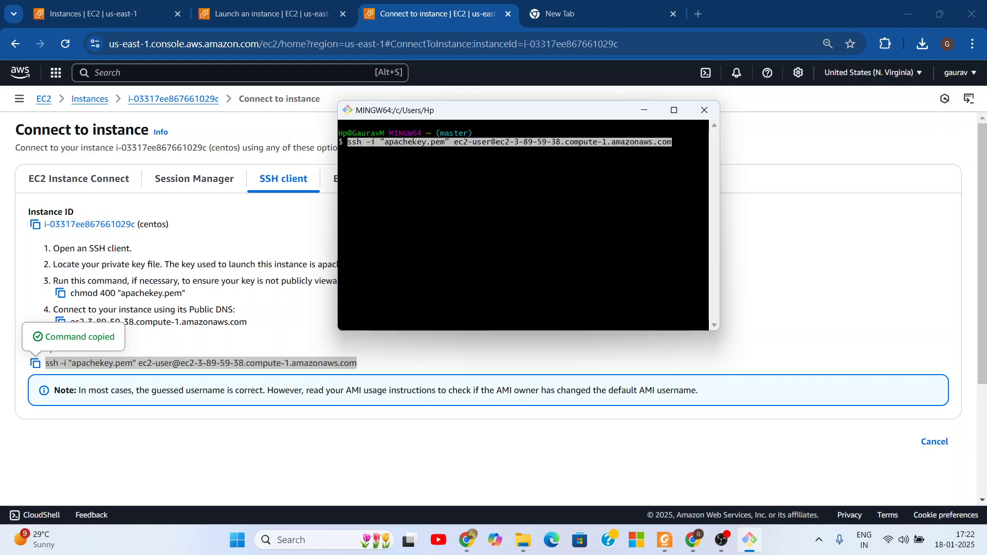
# - Remove the quotes around apachekey.pem in the pasted ssh command and prefix the key file with download/
pyautogui.press('Left')
pyautogui.press('Left')
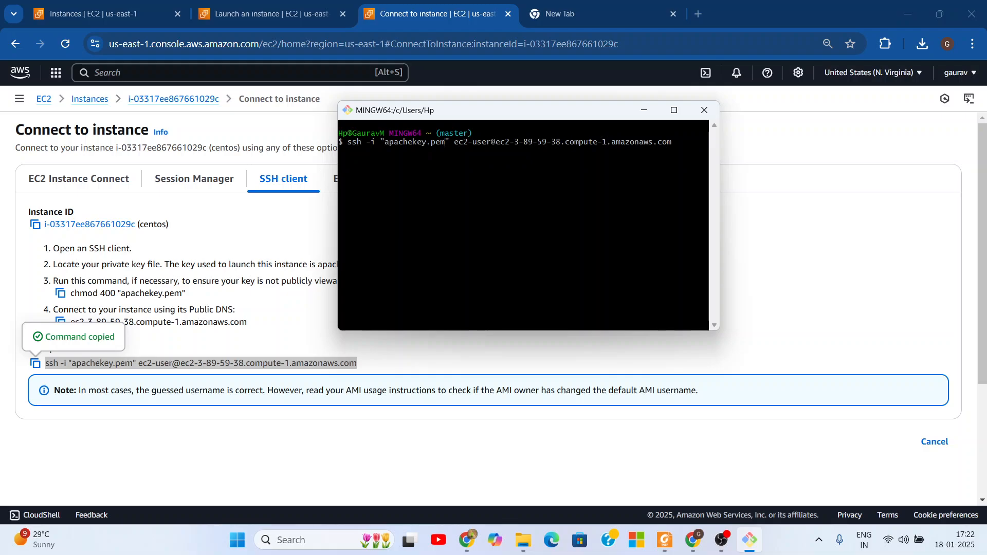
pyautogui.press('Left')
pyautogui.press('Left')
pyautogui.press('Left')
pyautogui.press('BackSpace')
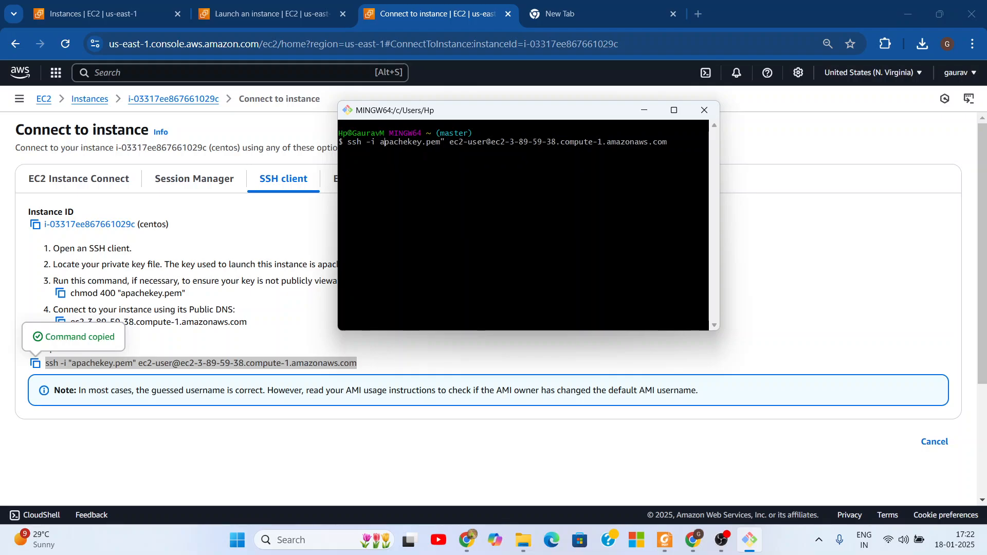
pyautogui.press('BackSpace')
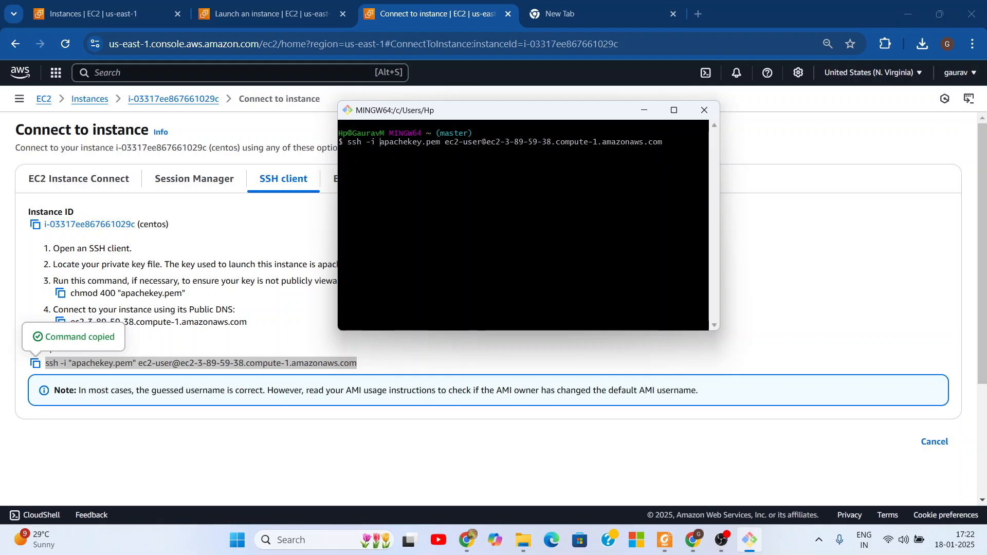
pyautogui.write('download')
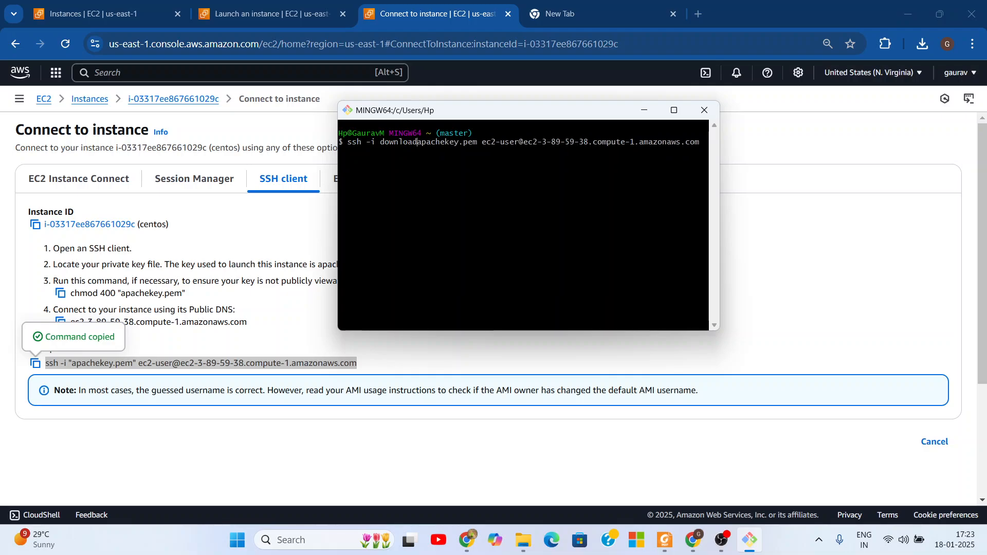
pyautogui.write('/')
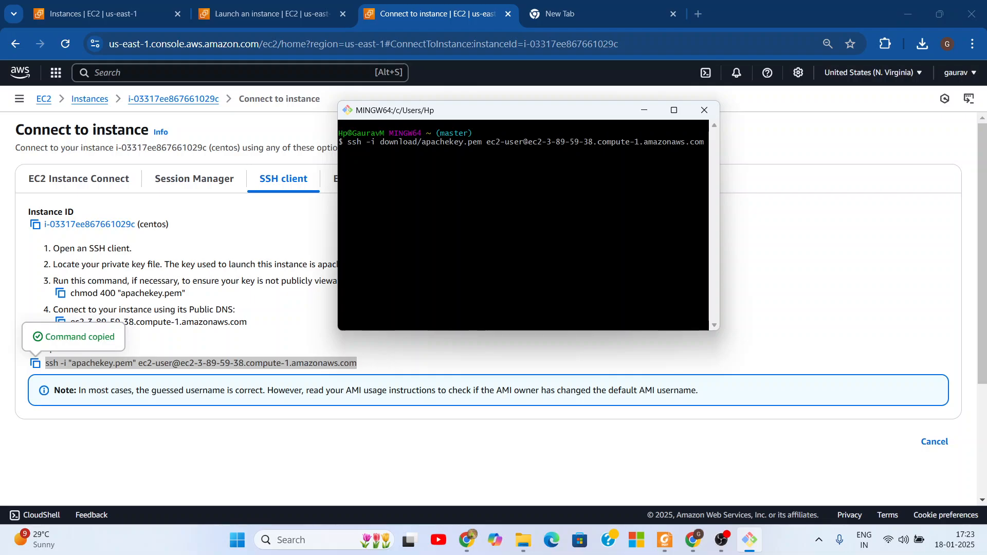
# - Check in the browser's download history and File Explorer which folder holds apachekey.pem, and close the folder window
pyautogui.click(922, 44)
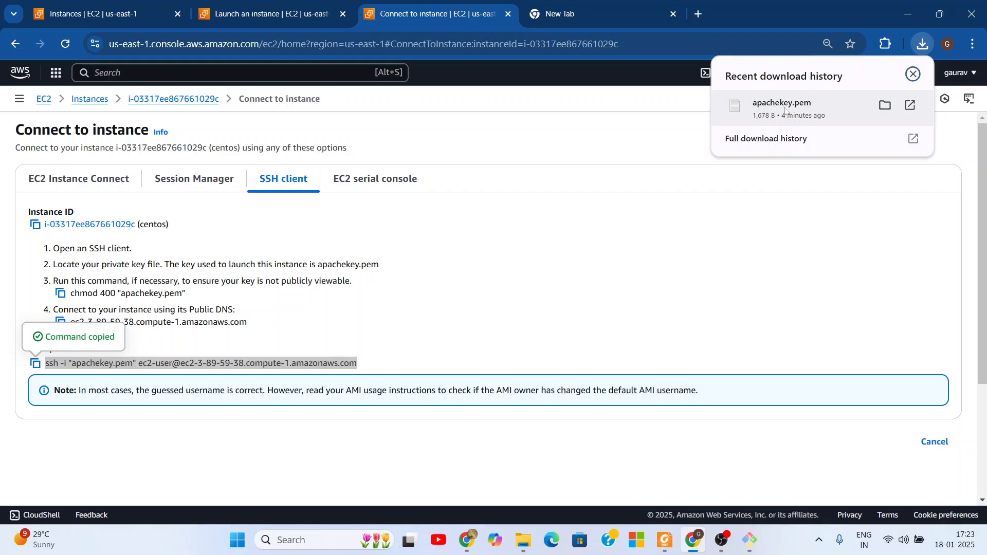
pyautogui.click(884, 104)
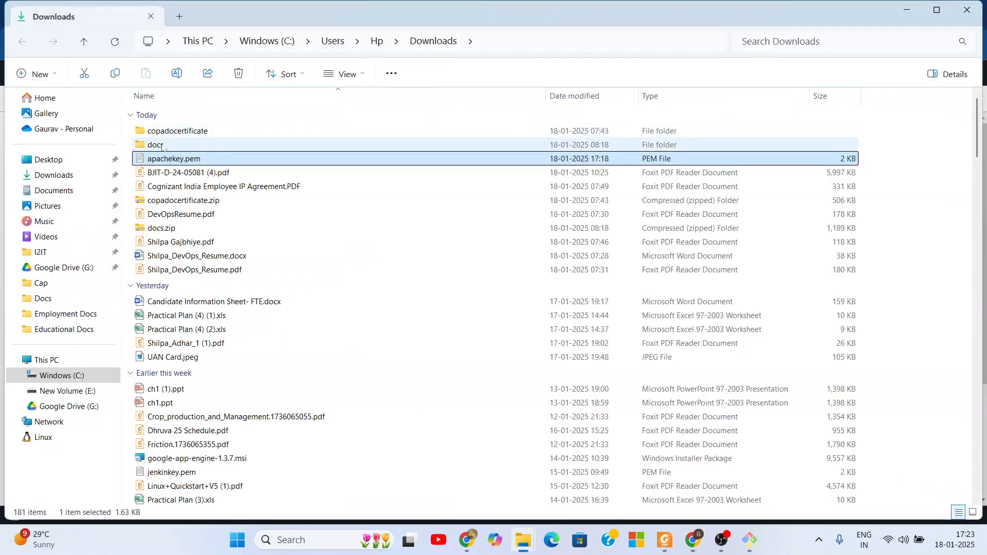
pyautogui.click(481, 47)
pyautogui.click(966, 10)
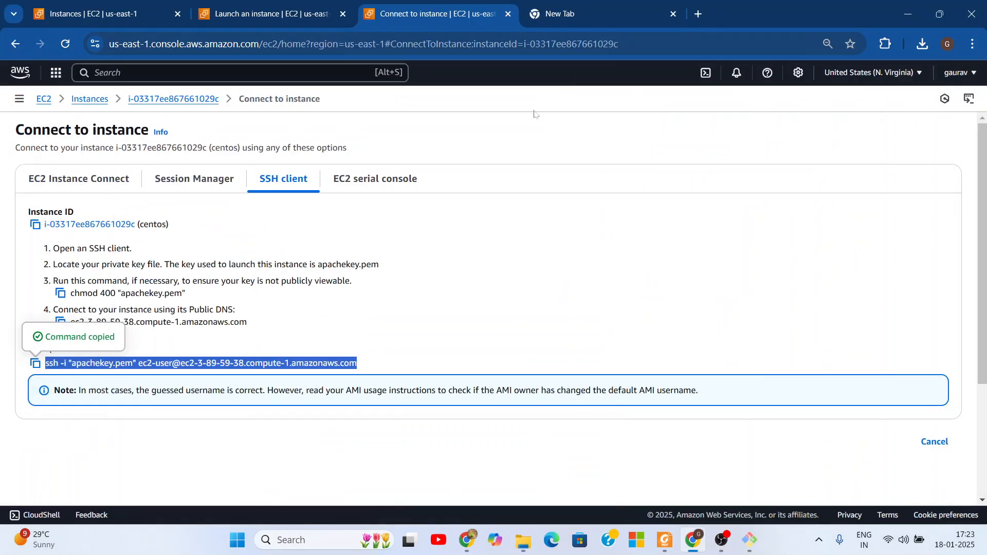
# - Switch back to Git Bash, correct the key path to downloads/apachekey.pem, maximize the window, and run the ssh command
pyautogui.click(750, 541)
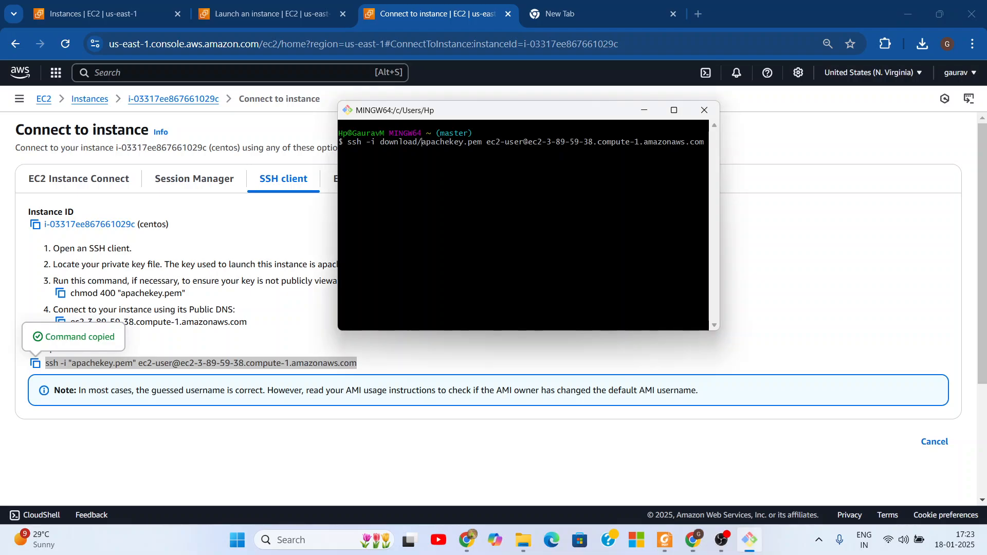
pyautogui.write('s')
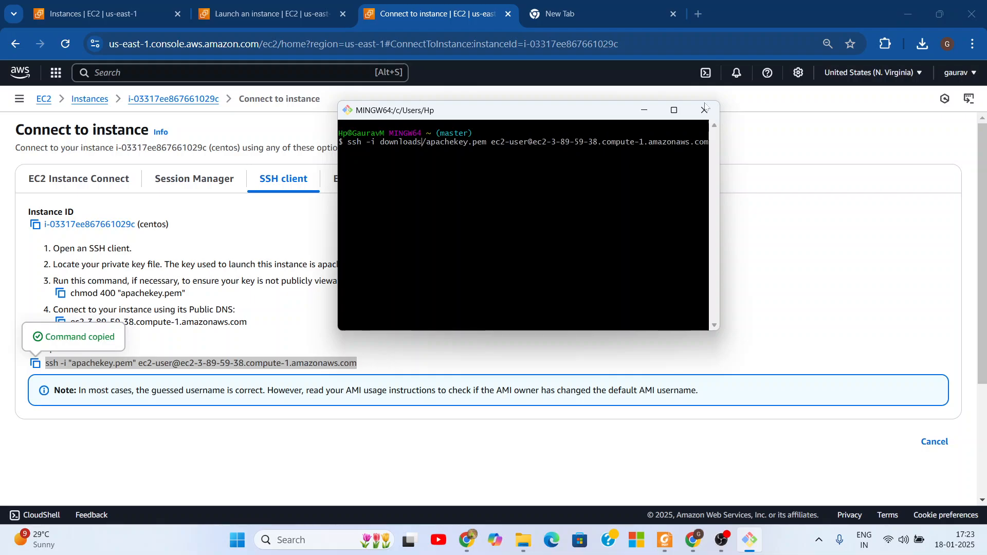
pyautogui.click(674, 110)
pyautogui.press('Return')
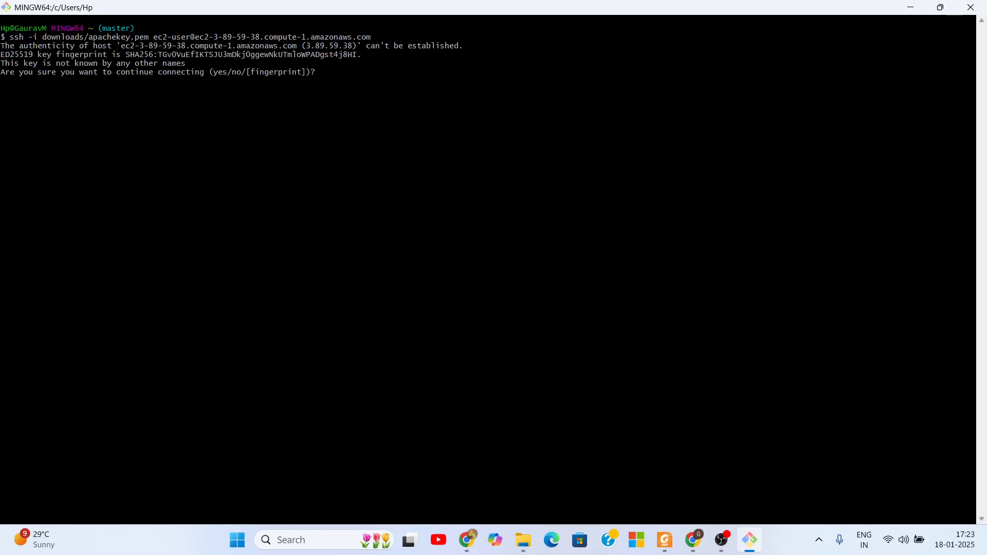
# - Try to accept the host authenticity question with y, and submit an empty reply to the repeated question
pyautogui.write('y')
pyautogui.press('Return')
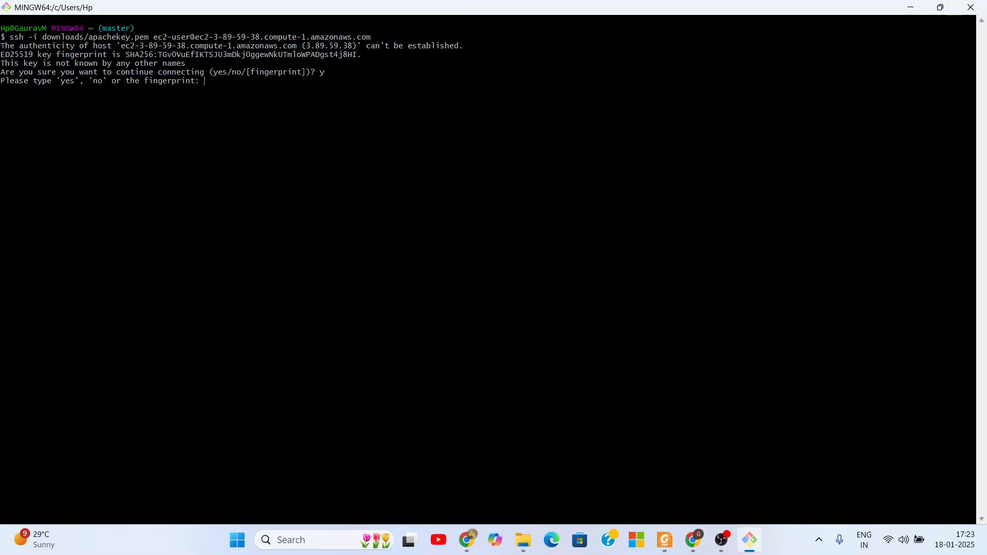
pyautogui.press('Return')
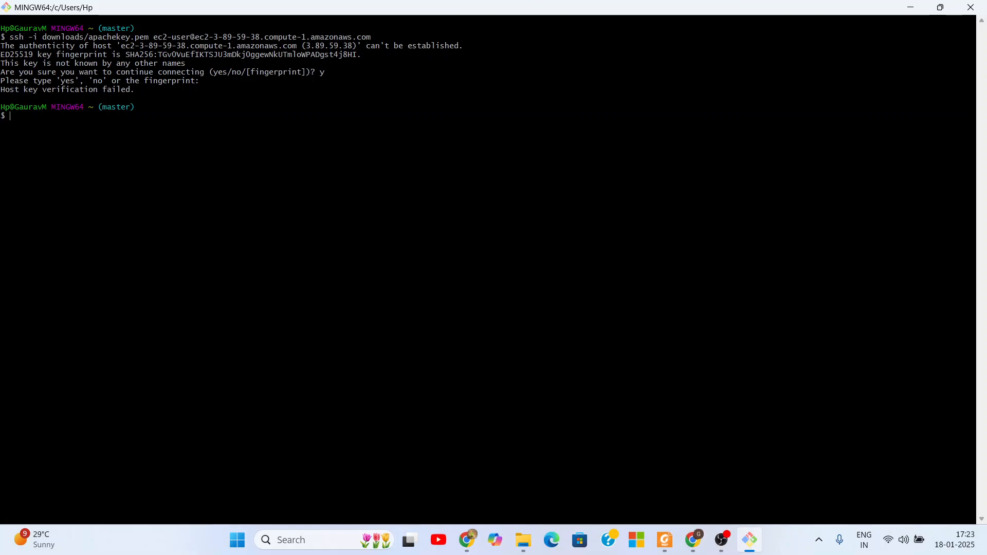
# - Examine the ssh output about host key verification, host authenticity, and the key fingerprint
pyautogui.moveTo(14, 90); pyautogui.dragTo(154, 89)
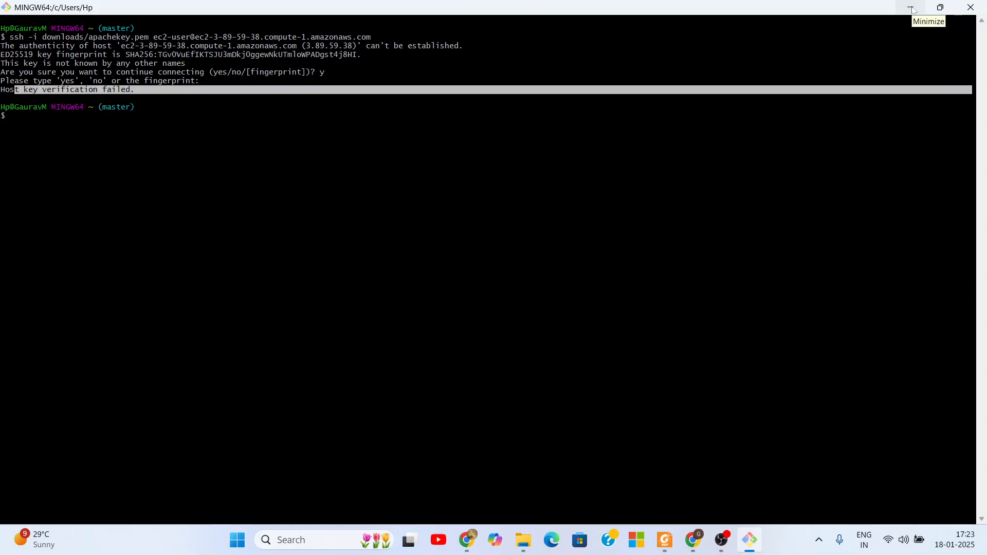
pyautogui.moveTo(24, 46); pyautogui.dragTo(488, 45)
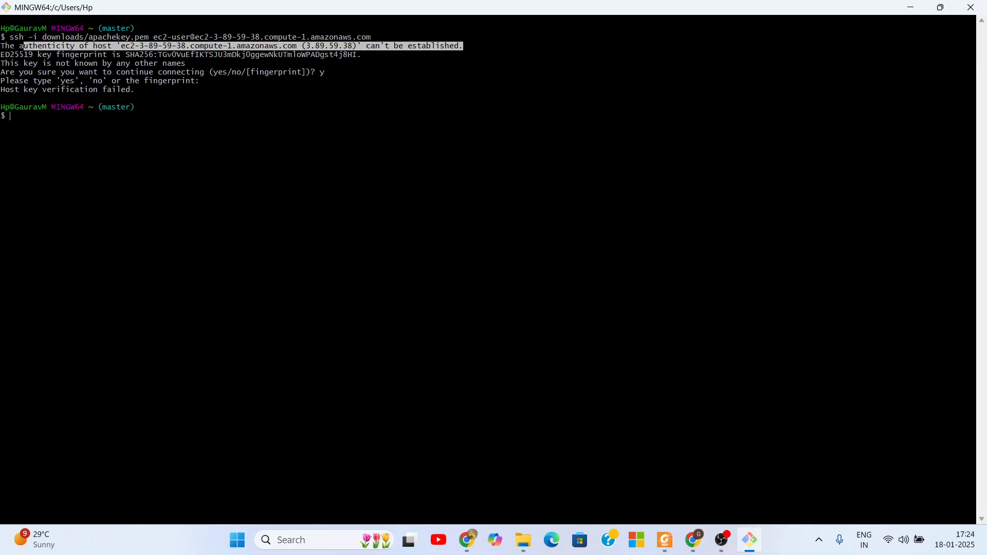
pyautogui.moveTo(38, 55); pyautogui.dragTo(362, 55)
pyautogui.moveTo(19, 64); pyautogui.dragTo(185, 63)
pyautogui.hotkey('ctrl', 'c')
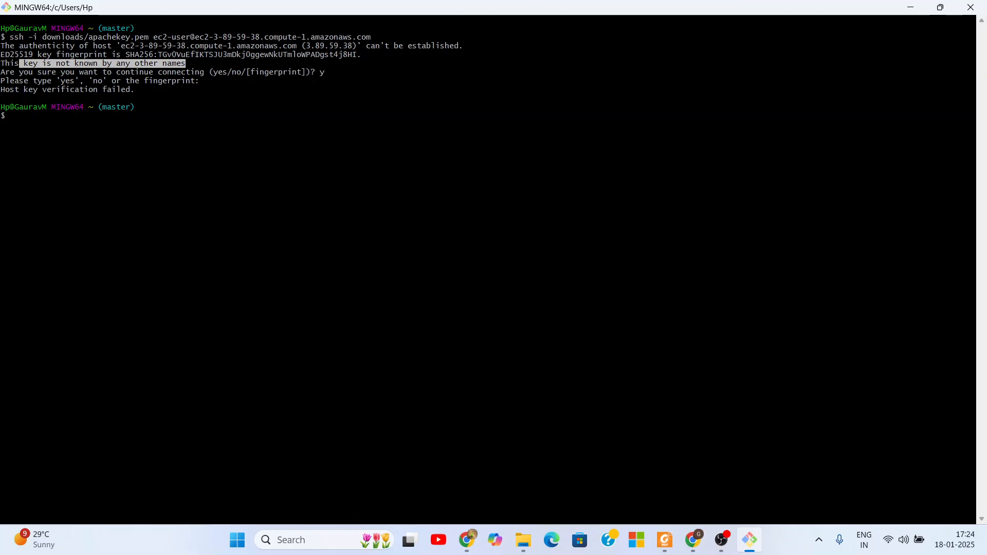
pyautogui.rightClick(127, 125)
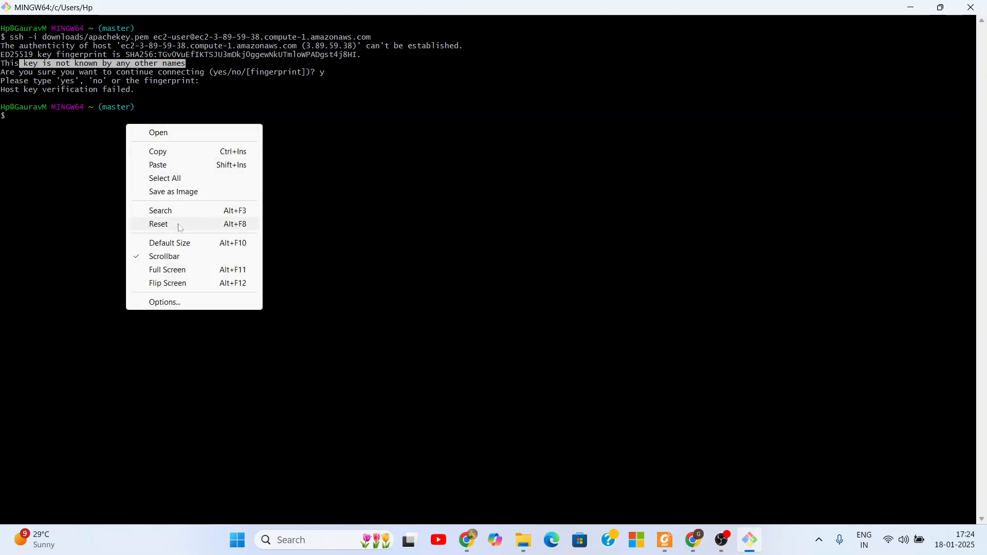
pyautogui.click(169, 166)
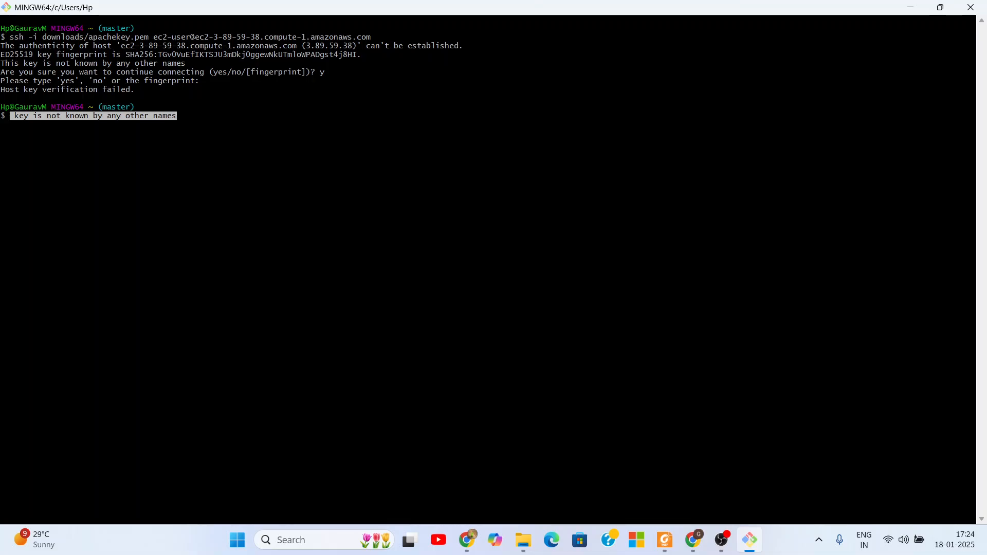
pyautogui.moveTo(7, 37); pyautogui.dragTo(306, 55)
pyautogui.tripleClick(360, 237)
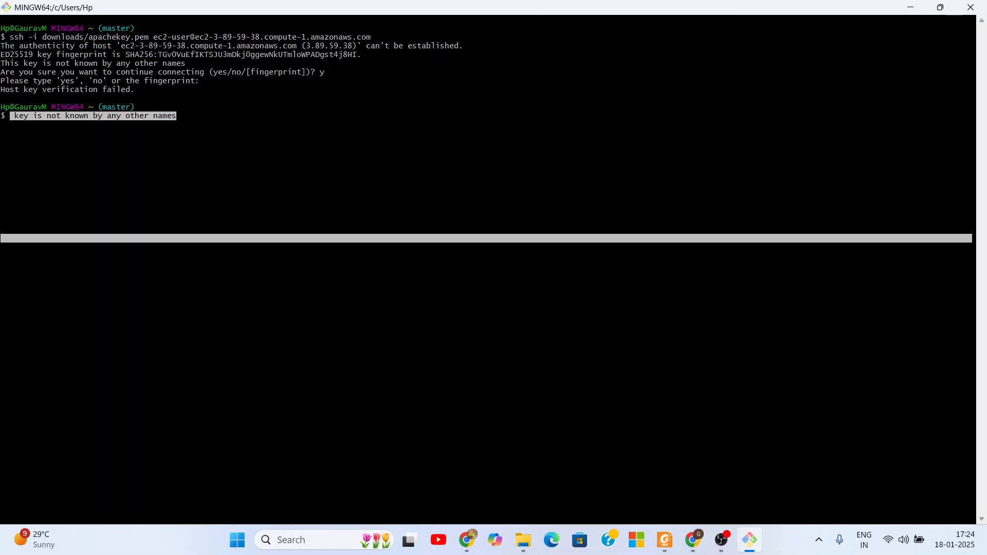
pyautogui.click(360, 238)
pyautogui.press('BackSpace')
pyautogui.press('BackSpace')
pyautogui.press('BackSpace')
pyautogui.press('BackSpace')
pyautogui.press('BackSpace')
pyautogui.press('BackSpace')
pyautogui.press('BackSpace')
pyautogui.press('BackSpace')
pyautogui.press('BackSpace')
pyautogui.press('BackSpace')
pyautogui.press('BackSpace')
pyautogui.press('BackSpace')
pyautogui.press('BackSpace')
pyautogui.press('BackSpace')
pyautogui.press('BackSpace')
pyautogui.press('BackSpace')
pyautogui.press('BackSpace')
pyautogui.press('BackSpace')
pyautogui.press('BackSpace')
pyautogui.press('BackSpace')
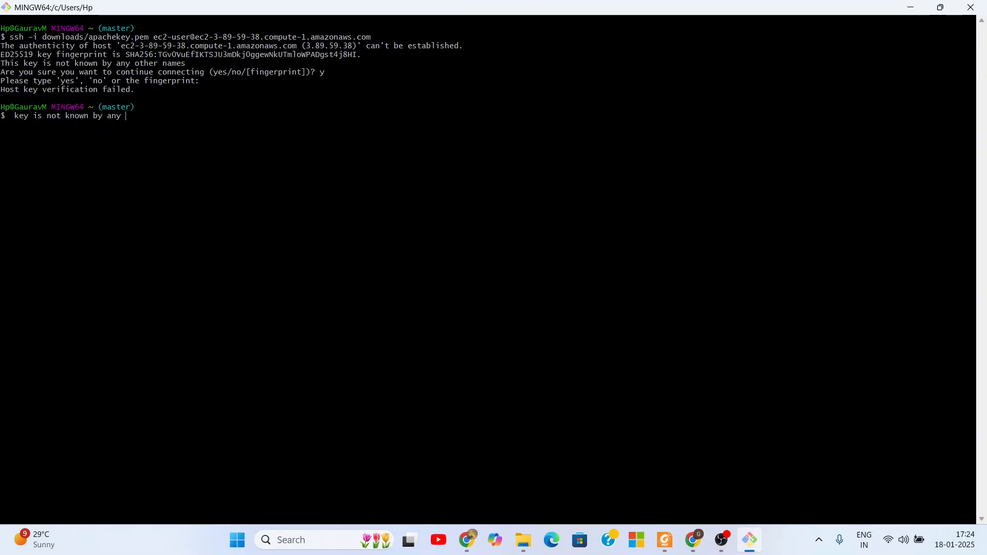
# - Rerun the ssh command with the key path Downloads/apachekey.pem, and accept the host authenticity question with yes
pyautogui.press('Up')
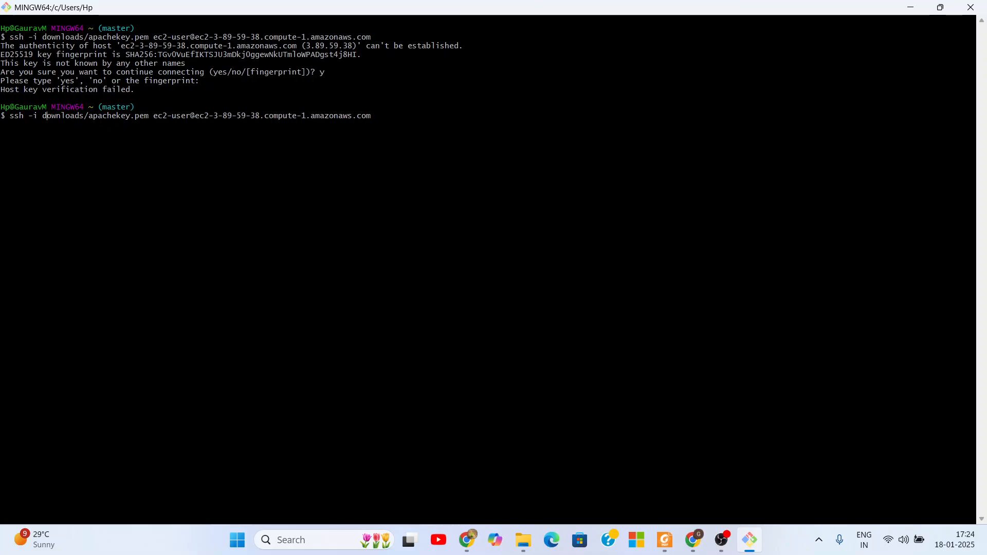
pyautogui.press('BackSpace')
pyautogui.write('D')
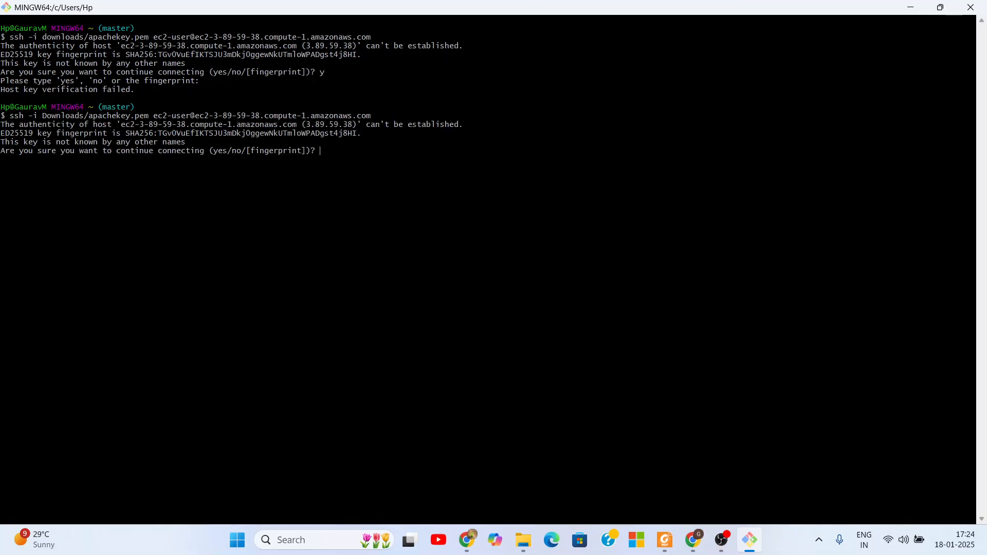
pyautogui.write('yes')
pyautogui.press('Return')
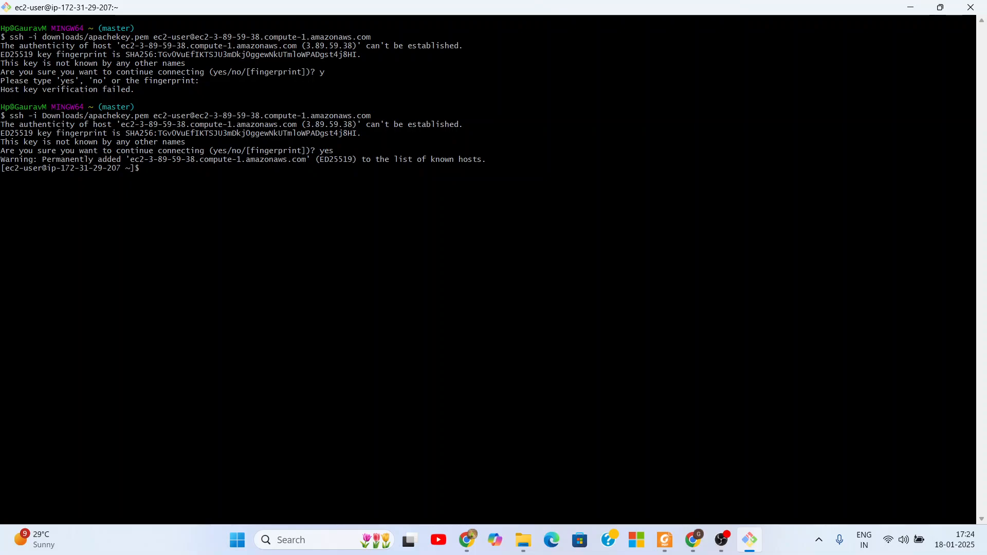
# - Check which user is logged in on the instance with the who am i command
pyautogui.moveTo(121, 168); pyautogui.dragTo(10, 168)
pyautogui.click(9, 168)
pyautogui.write('who am i')
pyautogui.press('Return')
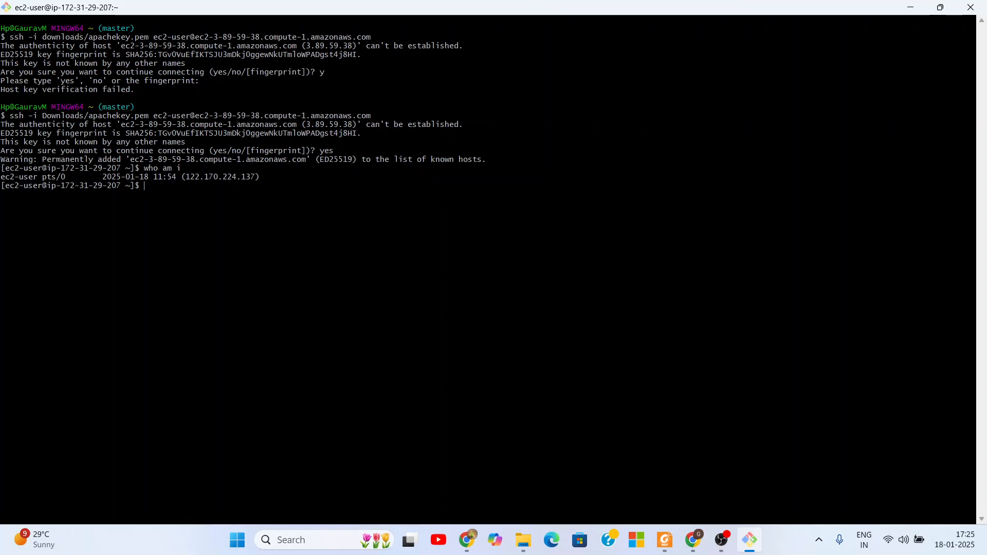
pyautogui.moveTo(75, 177); pyautogui.dragTo(1, 177)
pyautogui.click(31, 179)
# - Switch to the root user with sudo -i, and inspect the user name in the prompt
pyautogui.write('sudo -i')
pyautogui.press('Return')
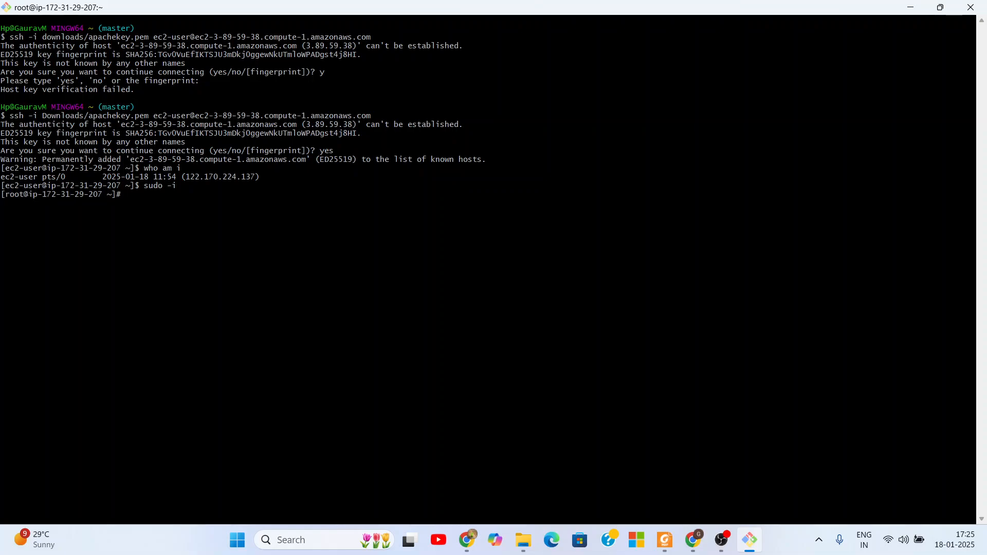
pyautogui.moveTo(29, 194); pyautogui.dragTo(1, 194)
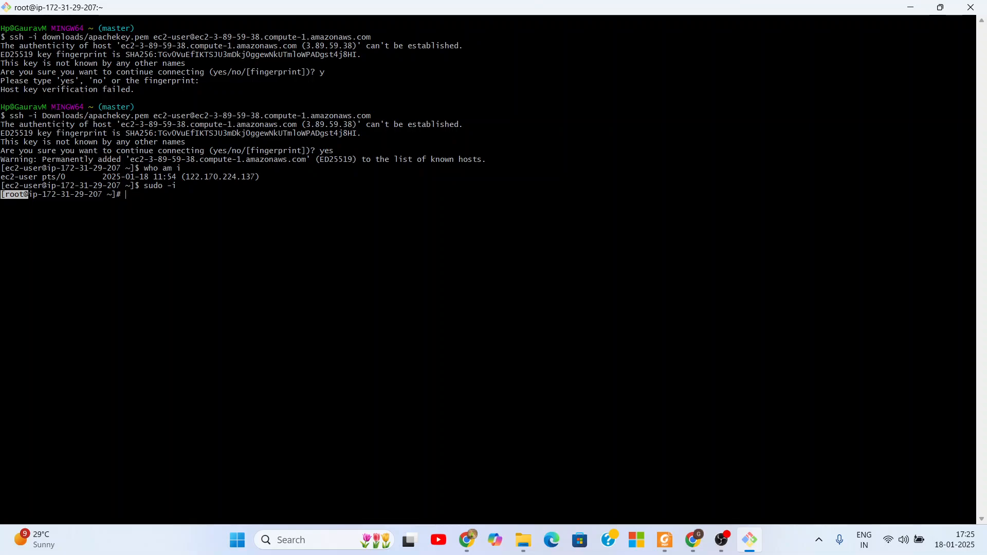
pyautogui.click(29, 196)
# - Create an empty file abc.txt on the instance with touch, and list the directory contents
pyautogui.write('touch abc.txt')
pyautogui.press('Return')
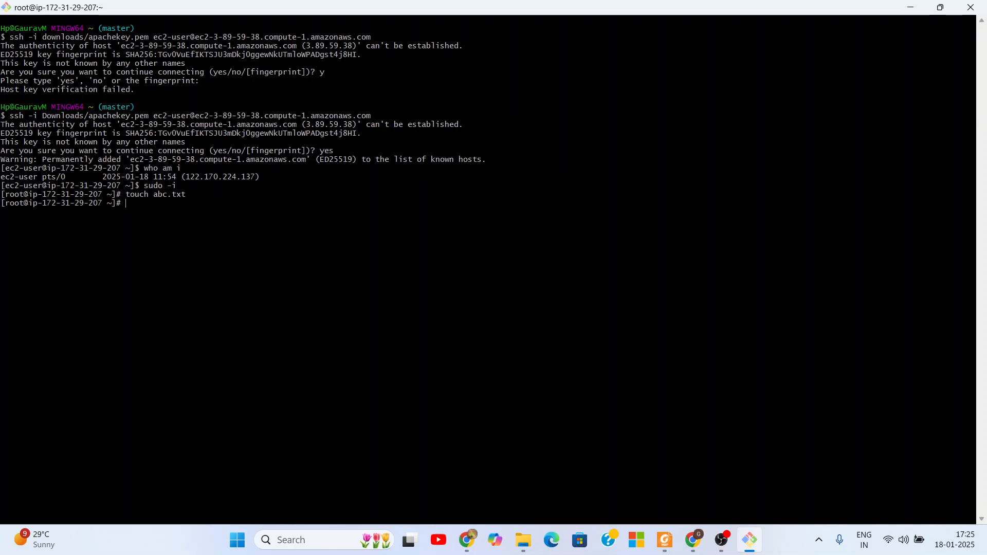
pyautogui.write('ls')
pyautogui.press('Return')
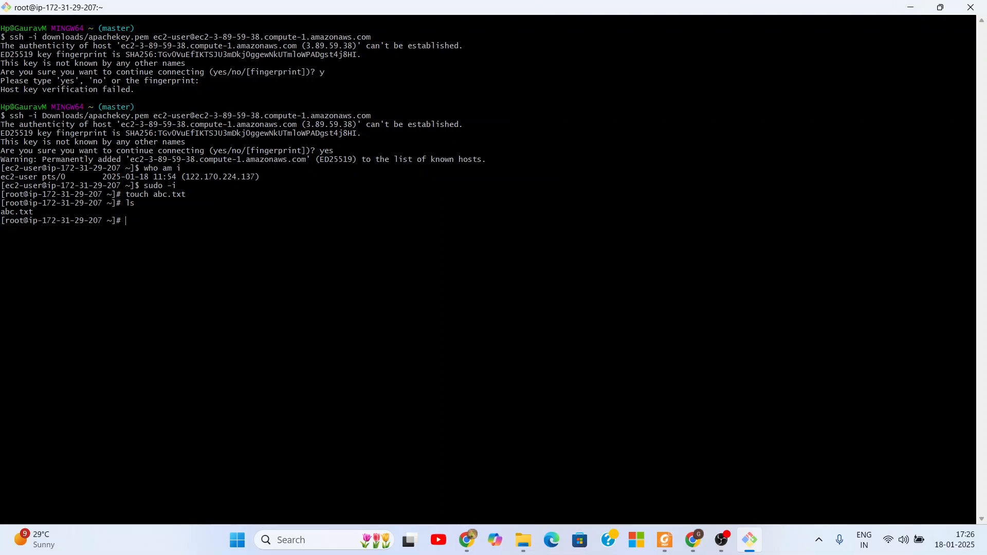
# - Switch to the browser, view the centos instance's summary and the EC2 dashboard, and open the list of all instances
pyautogui.click(696, 547)
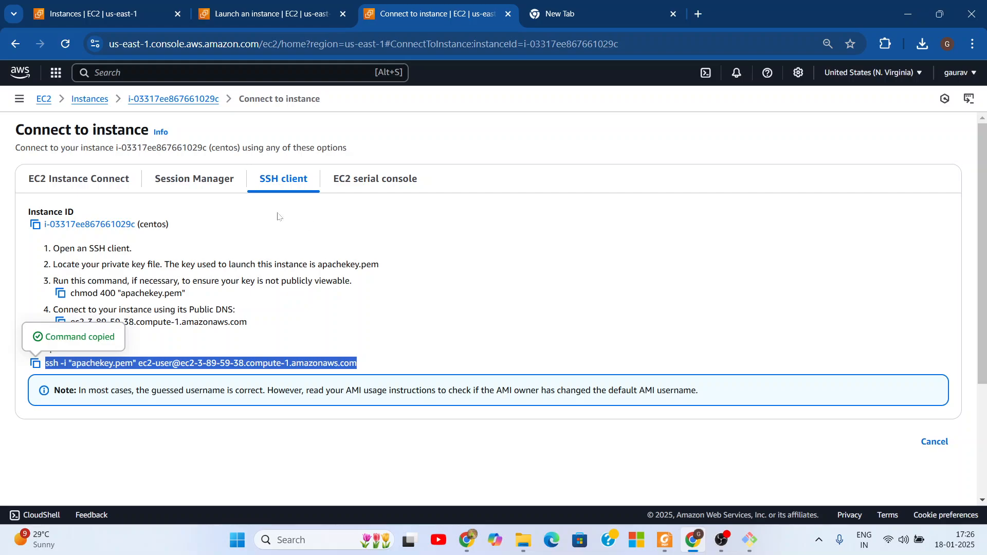
pyautogui.click(137, 100)
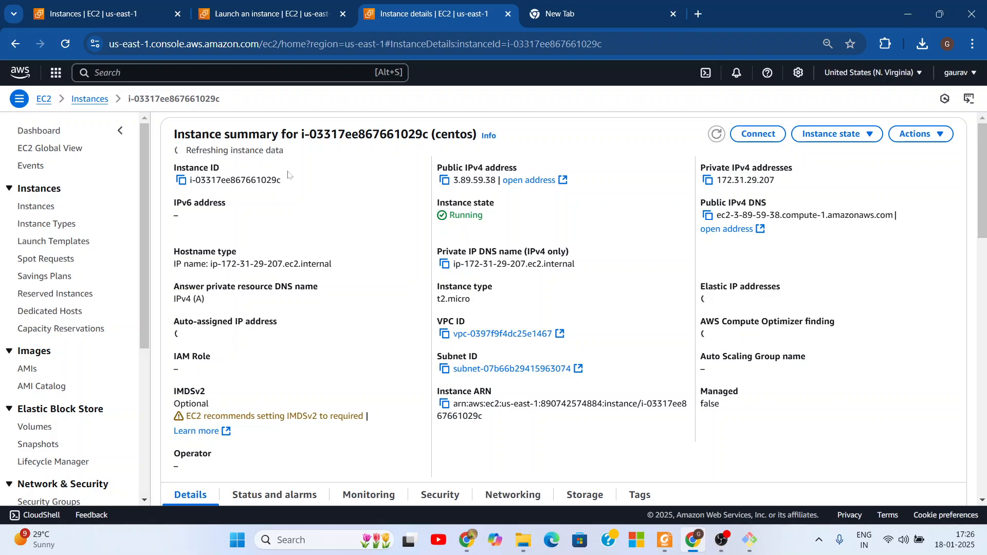
pyautogui.click(49, 132)
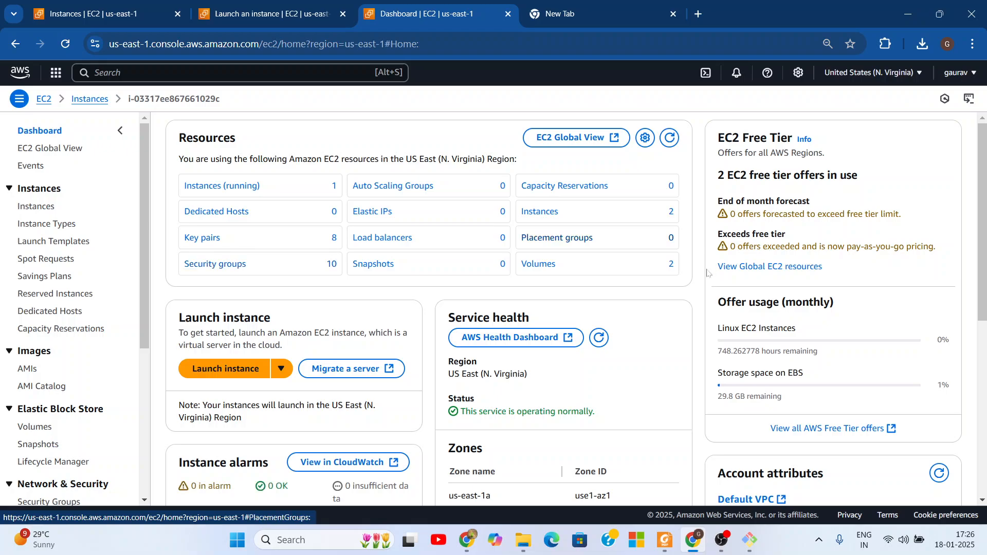
pyautogui.click(541, 212)
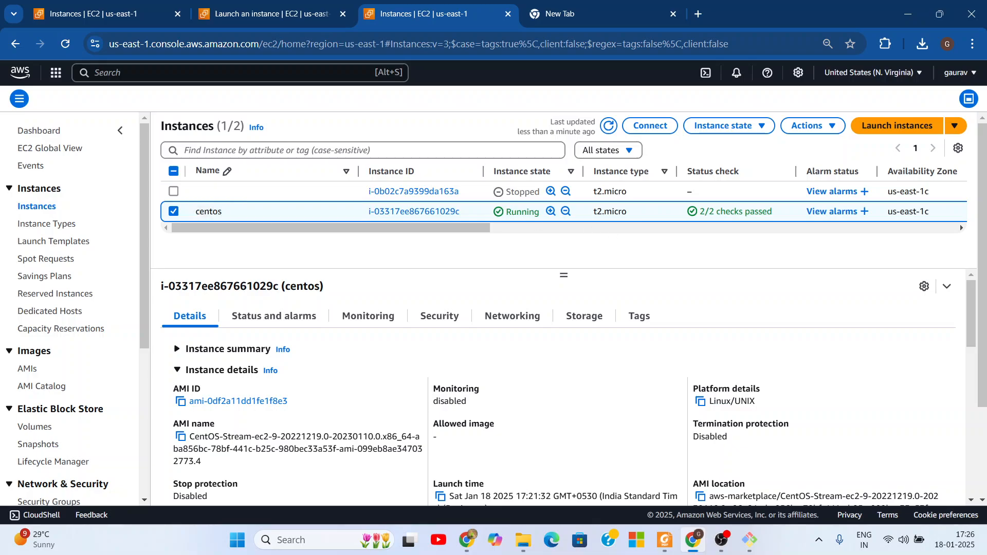
# - Filter the instances list by the Terminated (Deleted) state
pyautogui.click(625, 151)
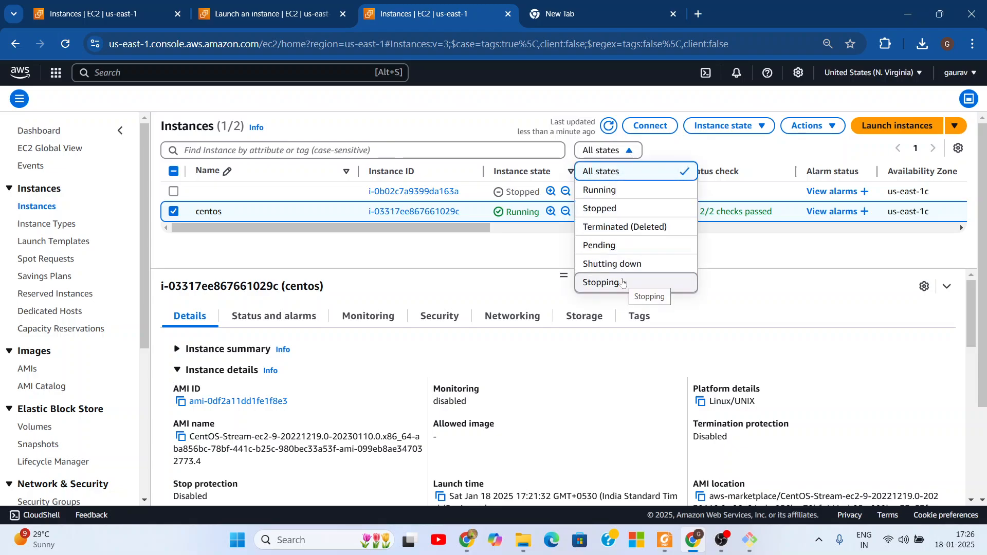
pyautogui.click(634, 228)
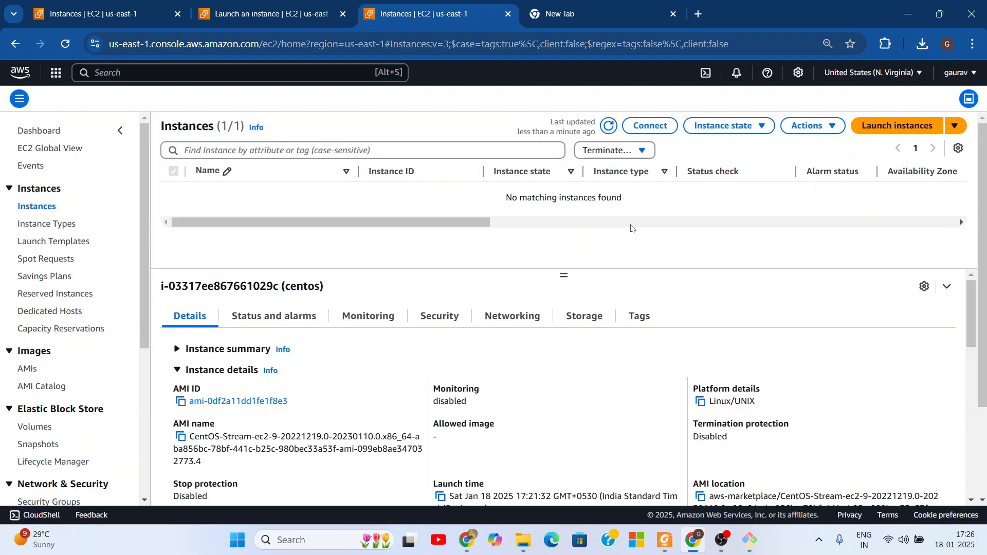
pyautogui.click(613, 150)
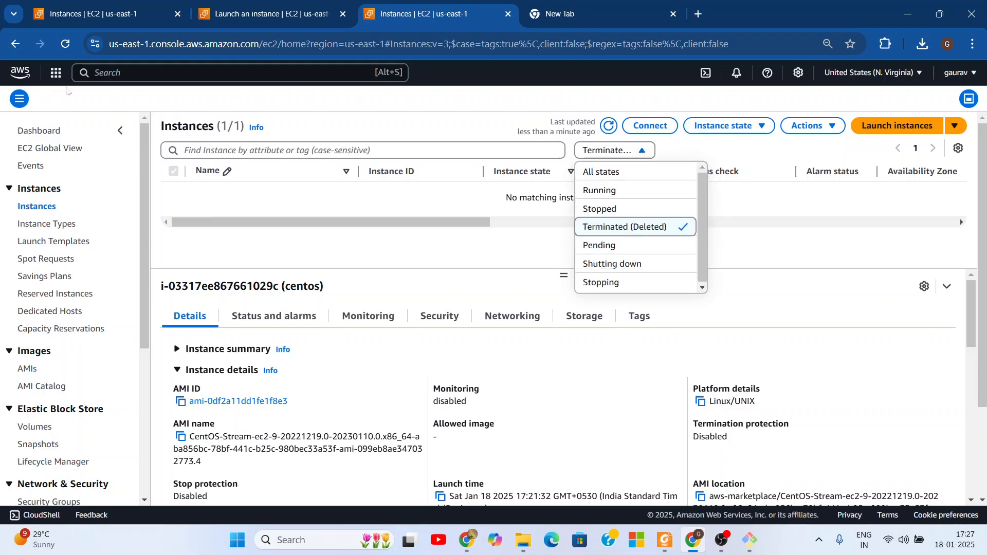
# - Reopen the instances list from the EC2 dashboard, reload the page to show all states, and select the centos instance
pyautogui.click(40, 131)
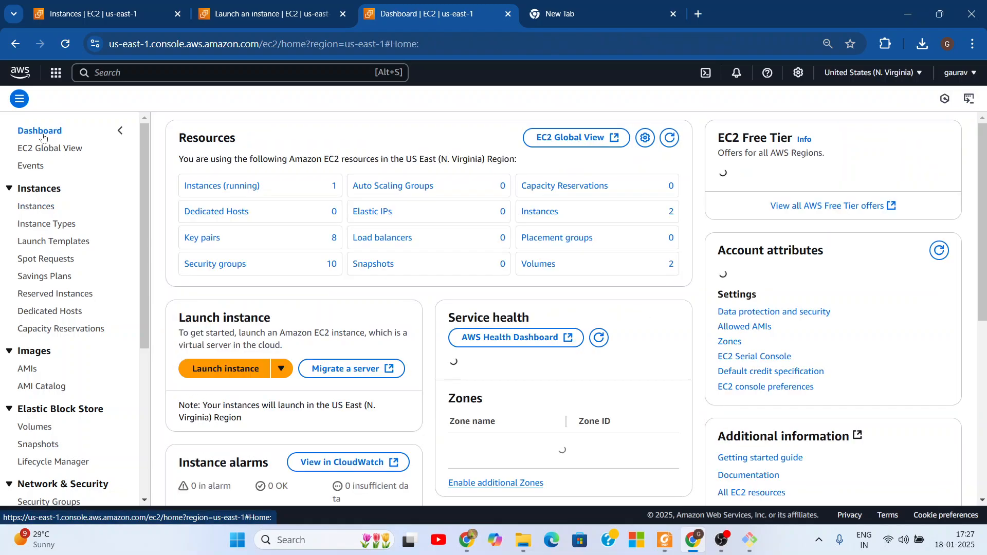
pyautogui.click(548, 212)
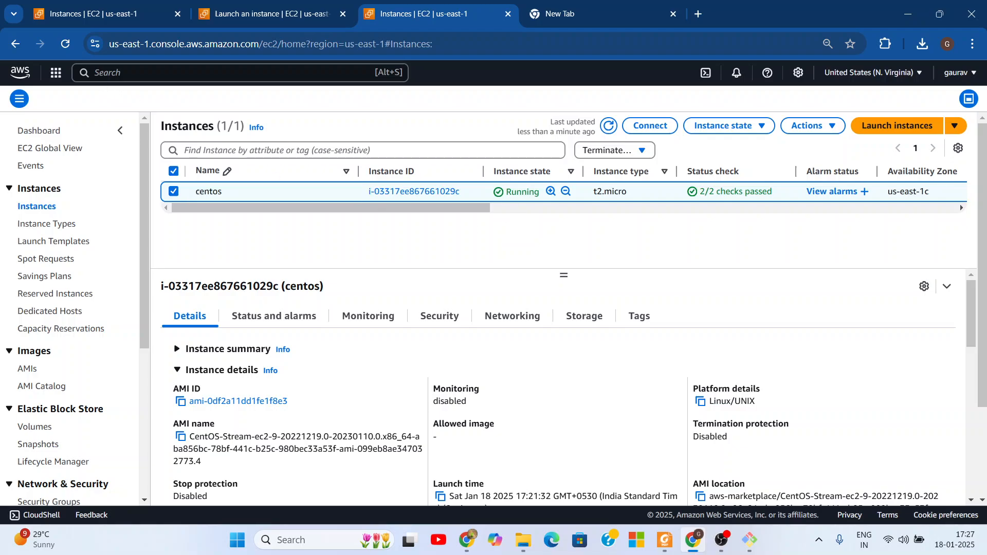
pyautogui.click(66, 48)
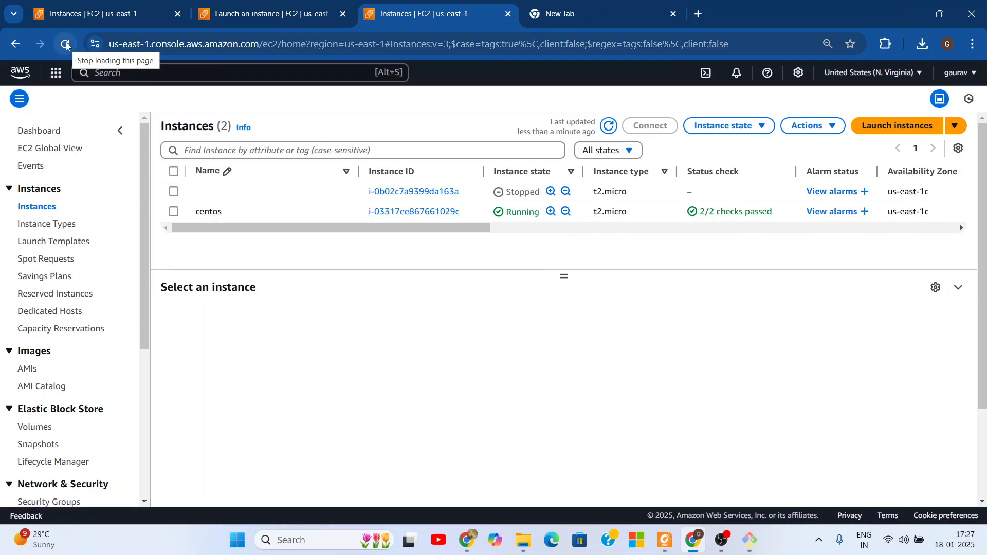
pyautogui.click(178, 218)
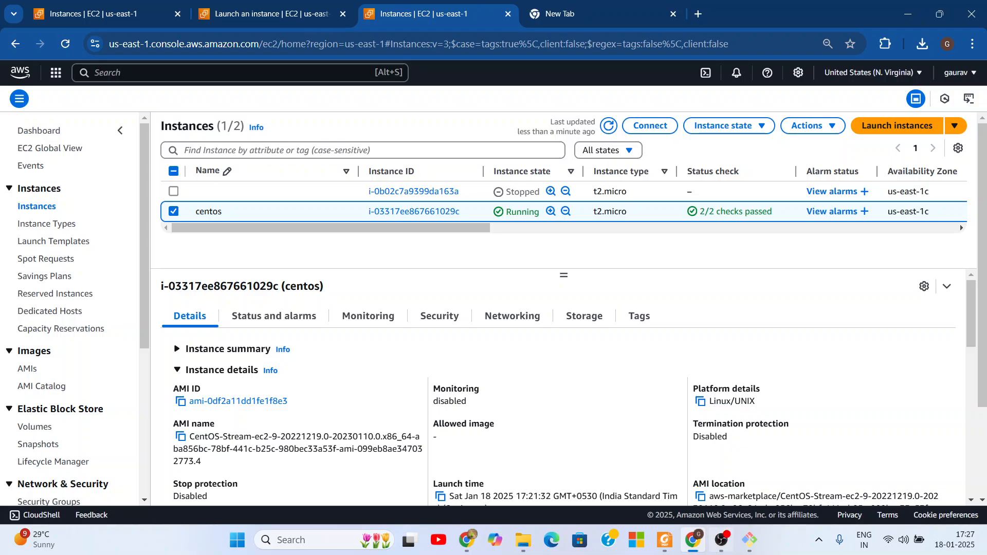
pyautogui.click(720, 542)
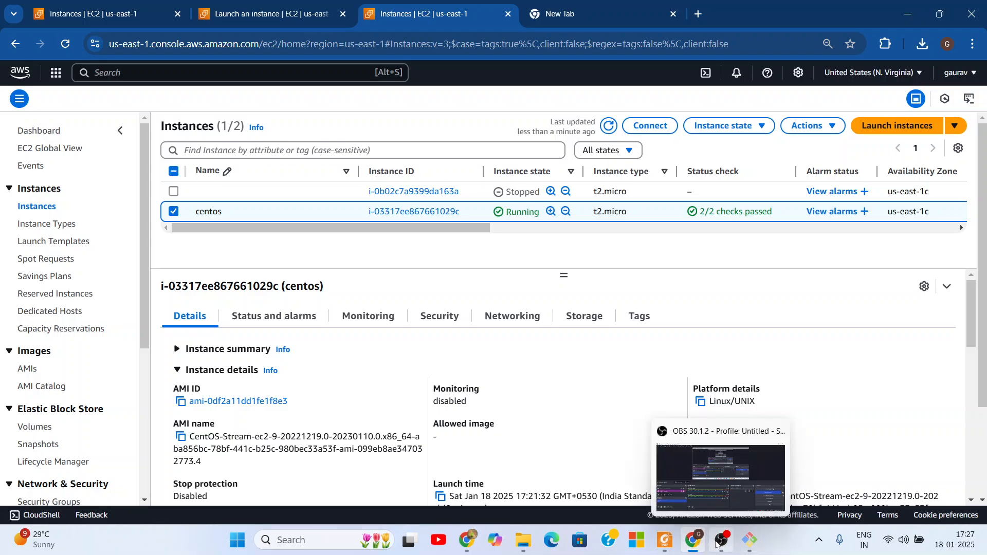